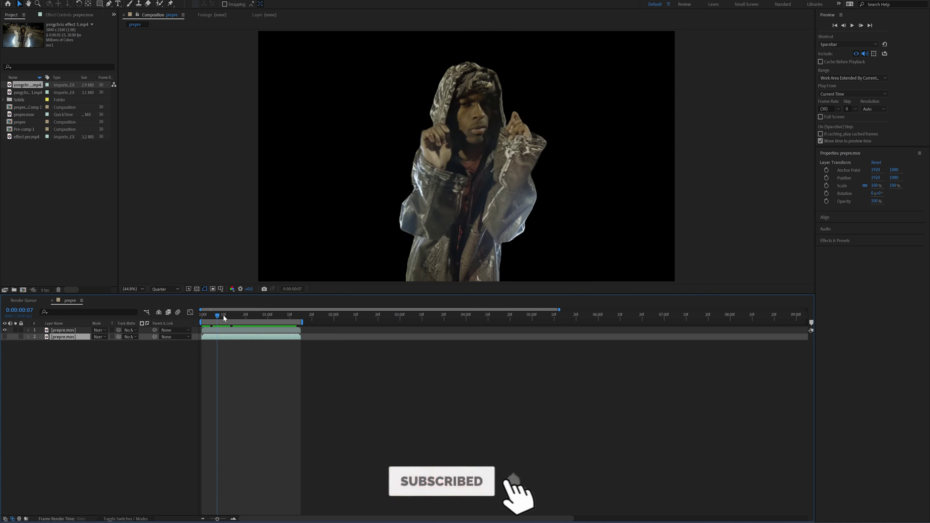
- Make the lower prepre.mov layer visible and return to the start of the composition
drag(224, 317, 255, 324)
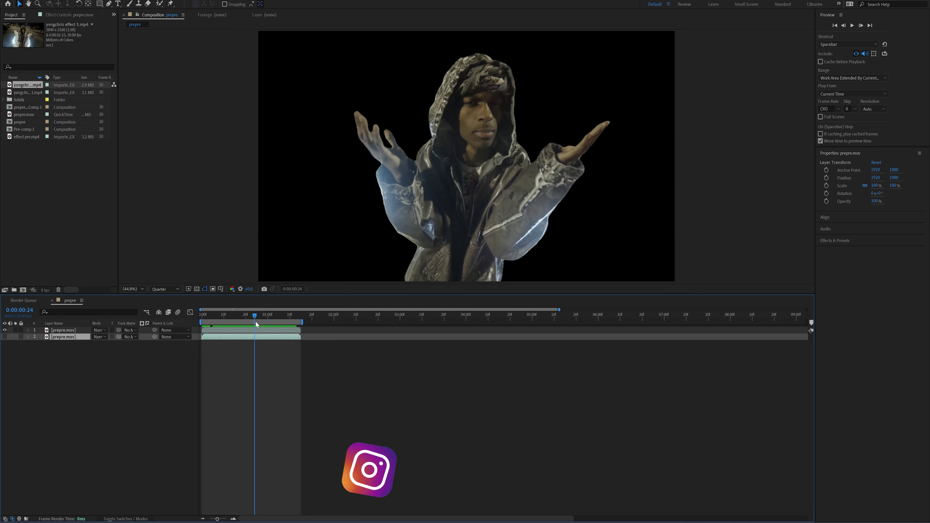
click(4, 337)
key(Home)
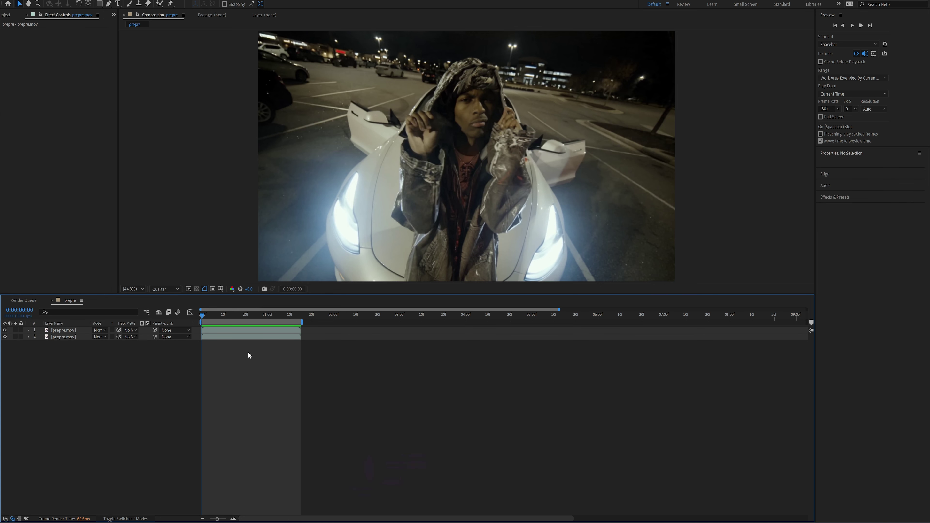
- Apply Turbulent Displace to the lower prepre.mov layer, keyframe Amount at 0 and Size at 100 on the first frame, and reveal the keyframes
click(253, 338)
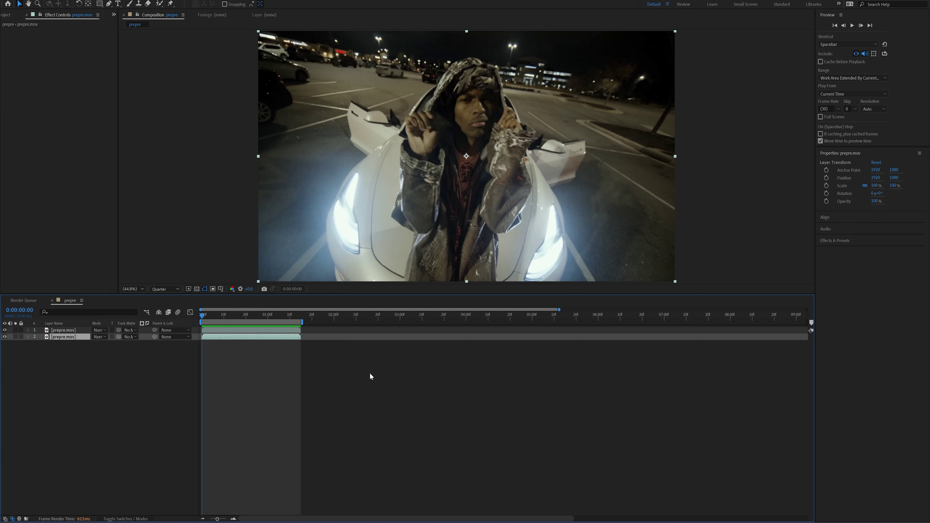
key(ctrl+space)
text(turb)
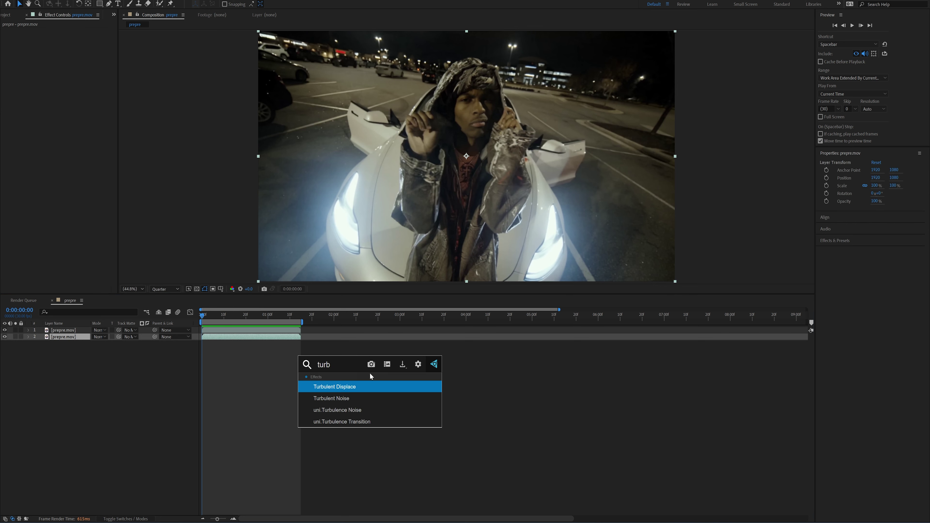
key(Return)
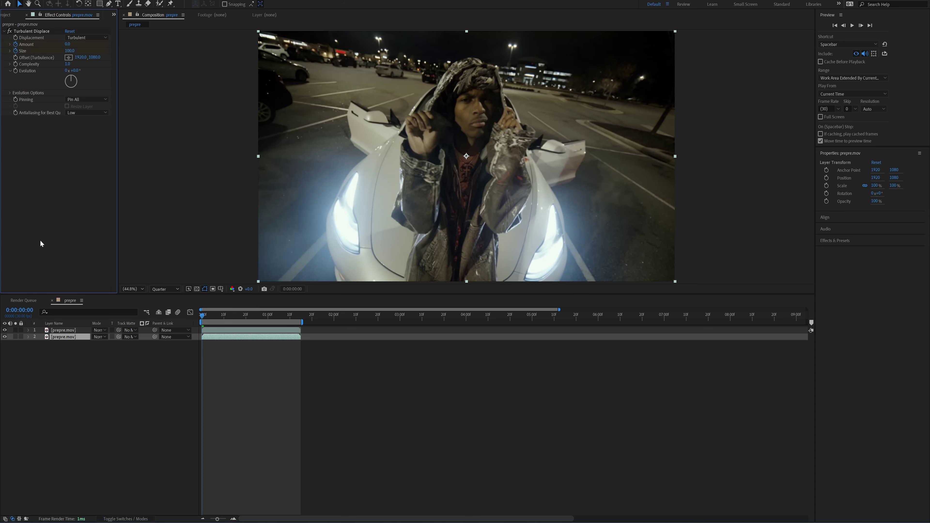
key(u)
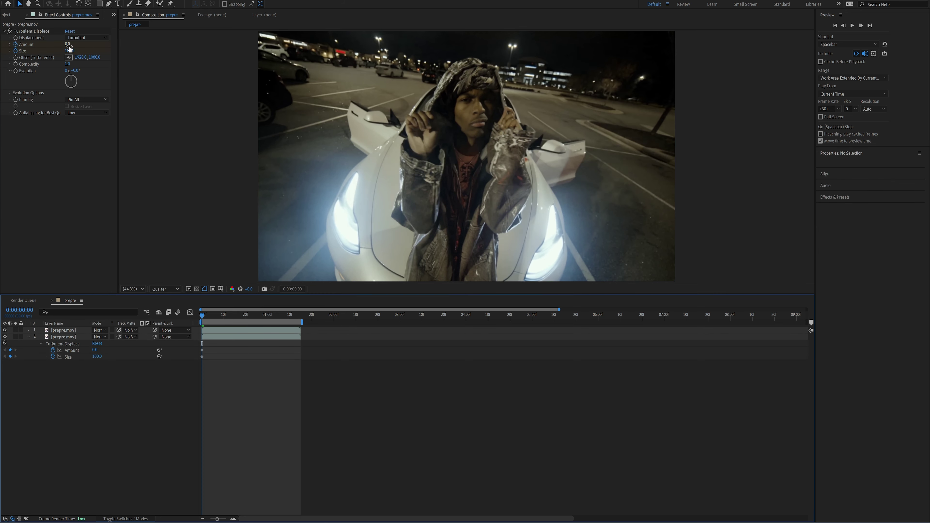
- Keyframe the lower layer's Turbulent Displace Amount at about 210 at 0:00:00:23
drag(226, 318, 252, 317)
click(248, 340)
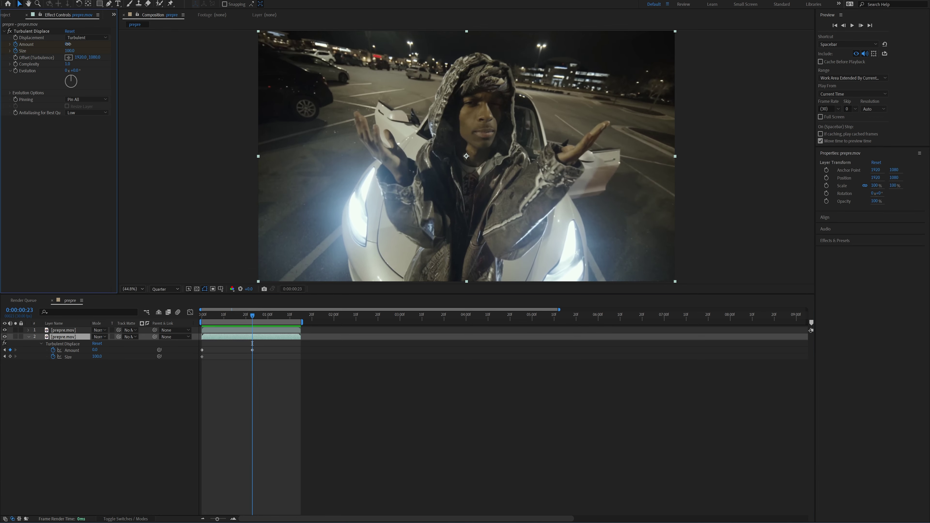
drag(67, 44, 150, 43)
- Easy-ease the Turbulent Displace keyframes, reshape the Amount speed graph to peak early, and scrub through the result
drag(262, 344, 195, 378)
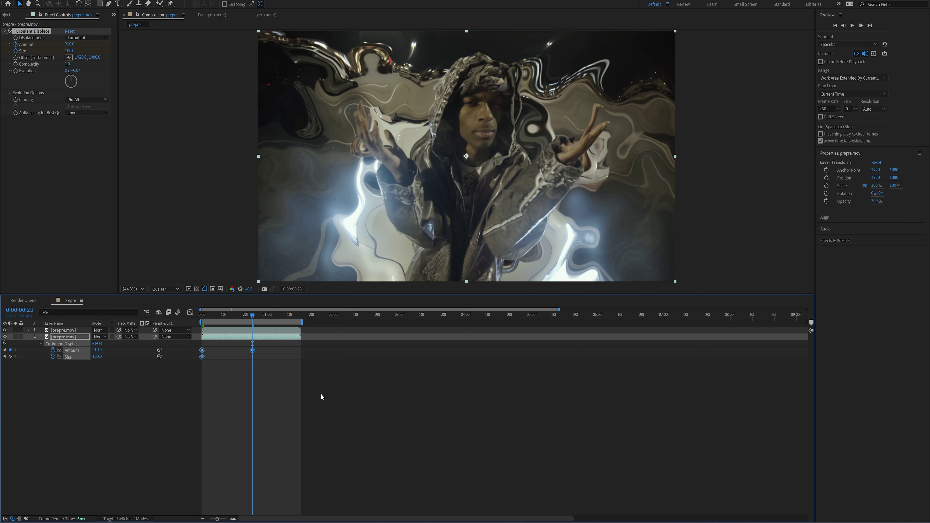
key(F9)
click(191, 313)
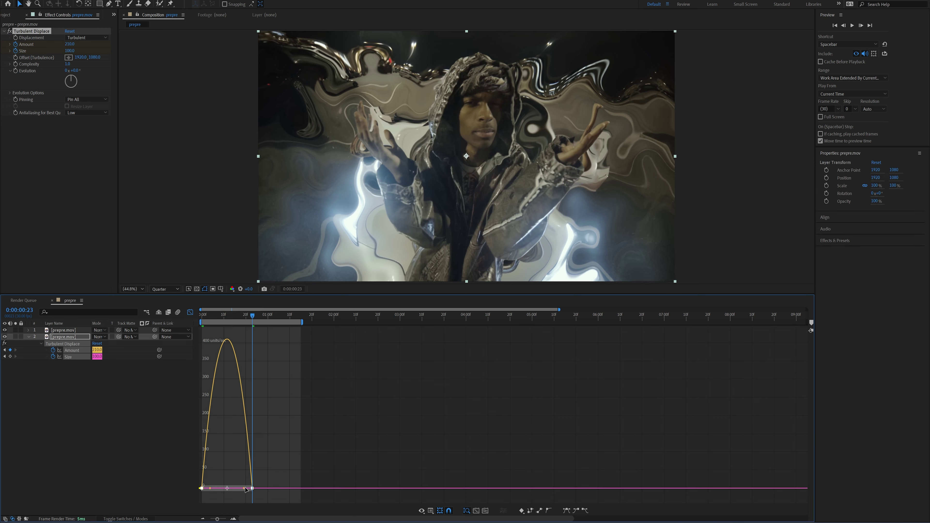
drag(246, 490, 217, 494)
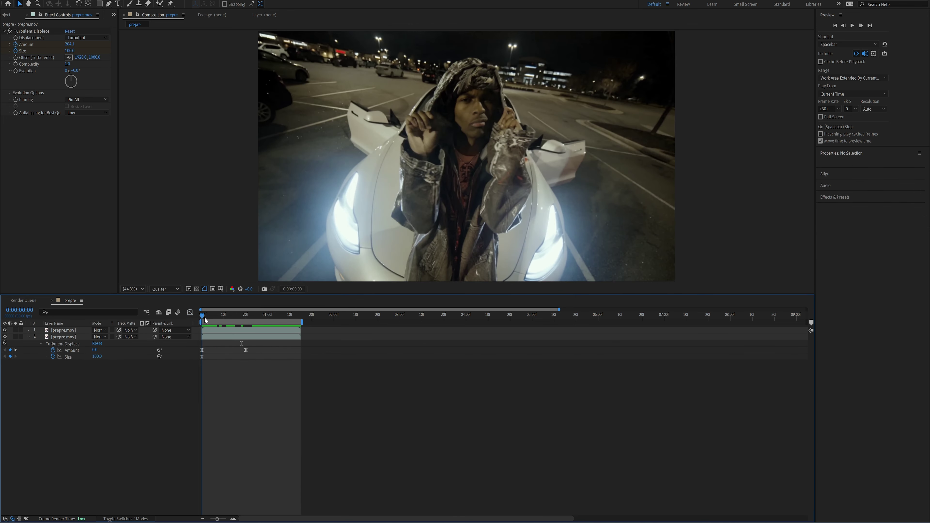
drag(205, 316, 229, 319)
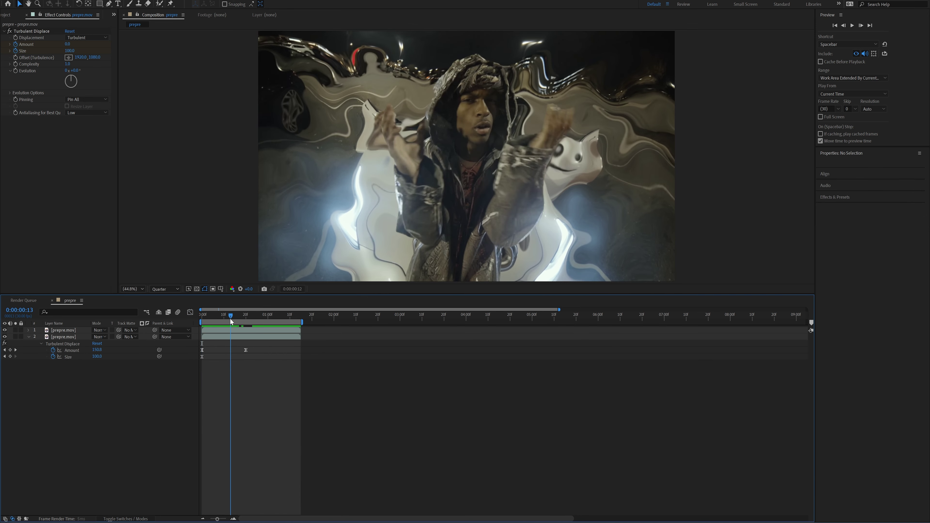
- Apply the S_StretchFrameEdges effect to the lower prepre.mov layer
click(238, 334)
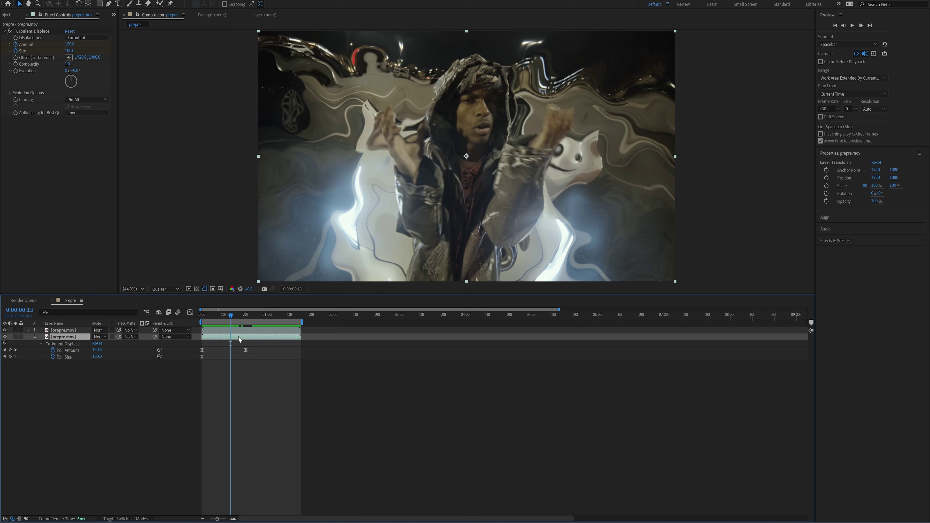
key(ctrl+space)
text(edge)
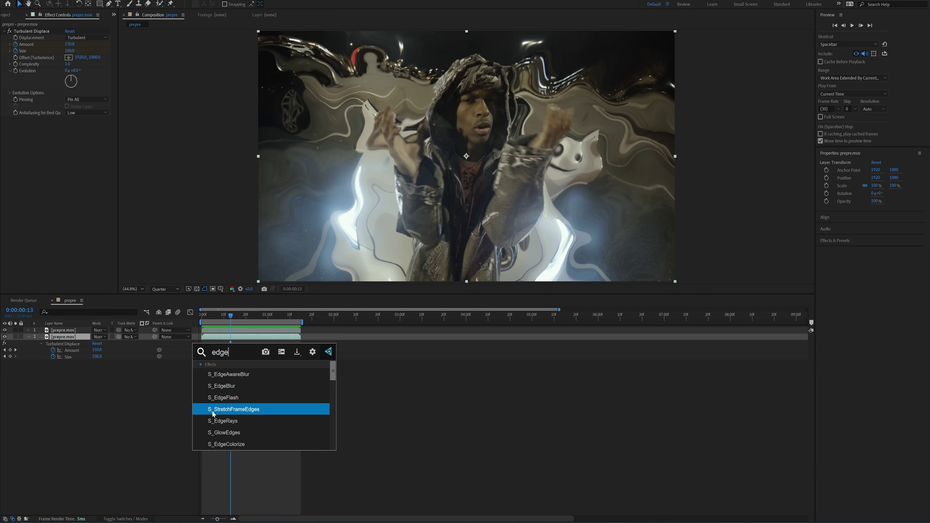
click(249, 411)
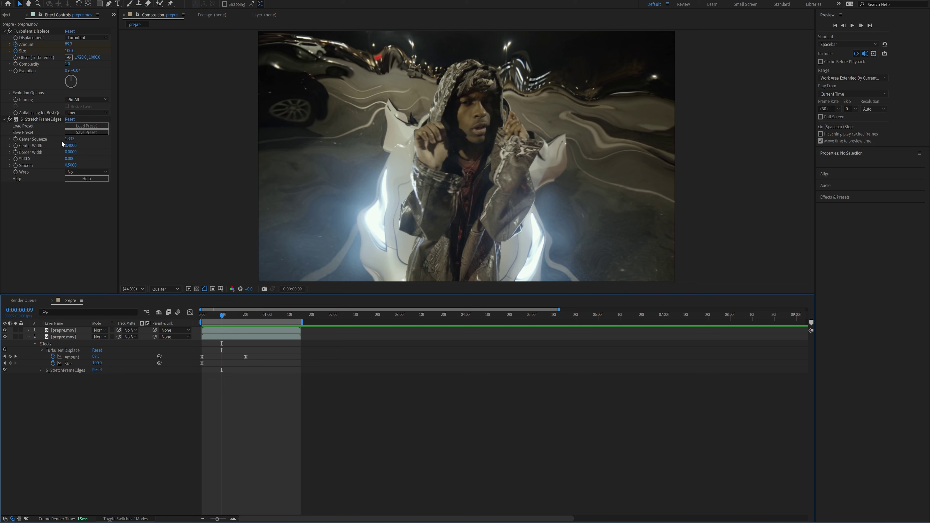
- Try out different Center Squeeze and Center Width values in S_StretchFrameEdges
drag(69, 142, 91, 158)
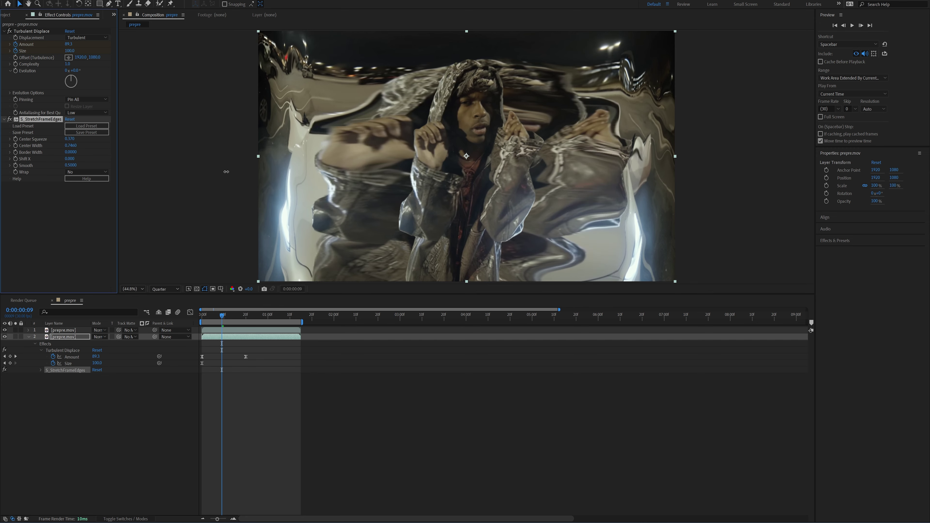
drag(67, 140, 312, 154)
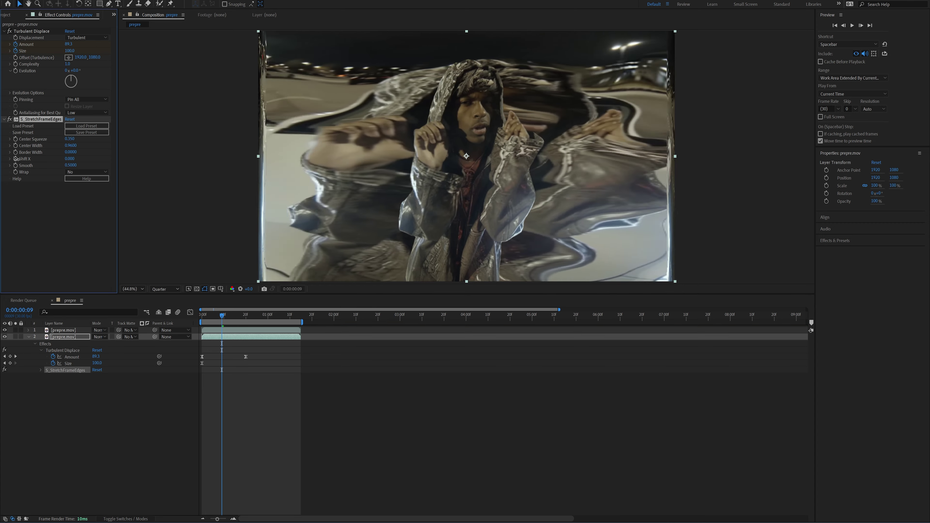
drag(65, 152, 95, 173)
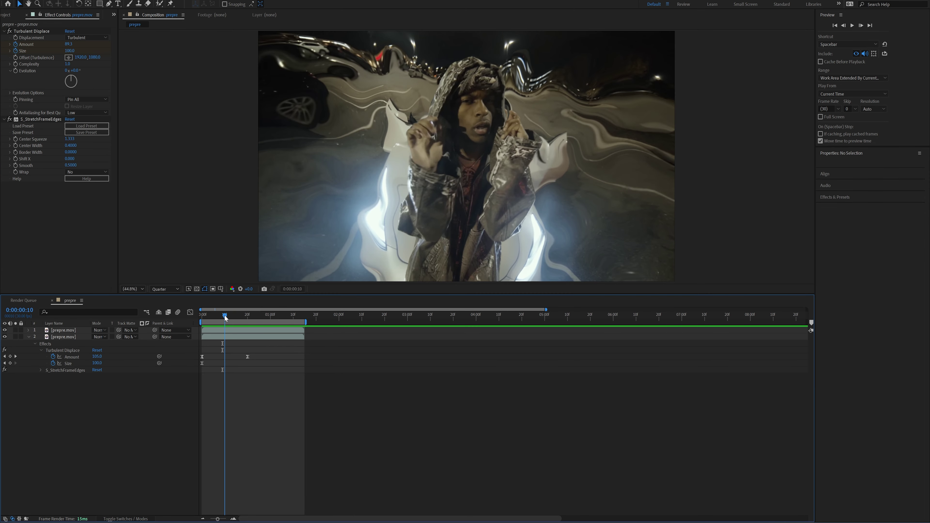
- Keyframe the lower layer's Center Squeeze at 1.333 at 0:00:00:10 and at 0 at 0:00:01:09
click(224, 315)
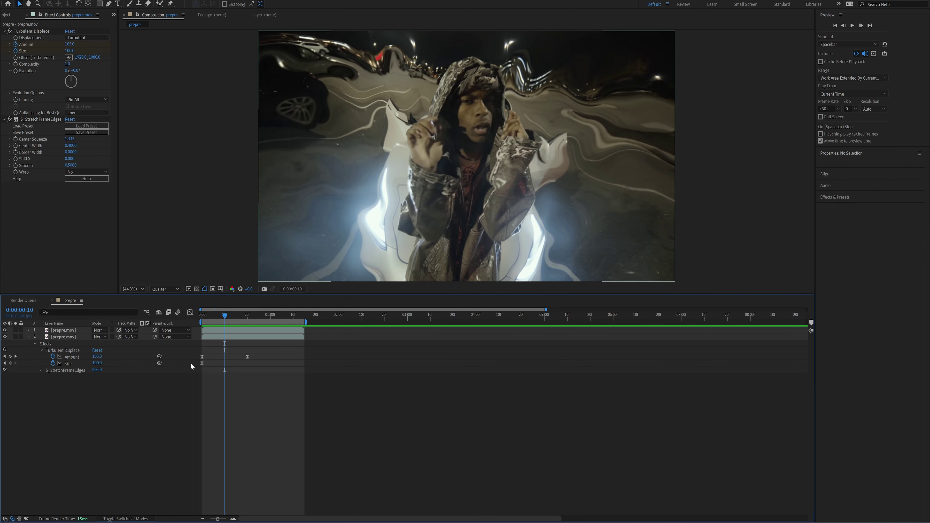
click(240, 336)
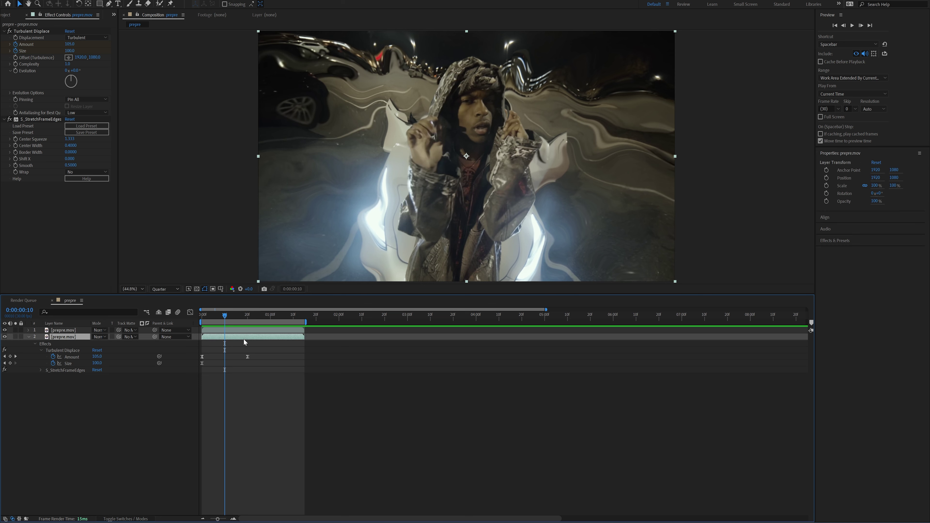
click(15, 139)
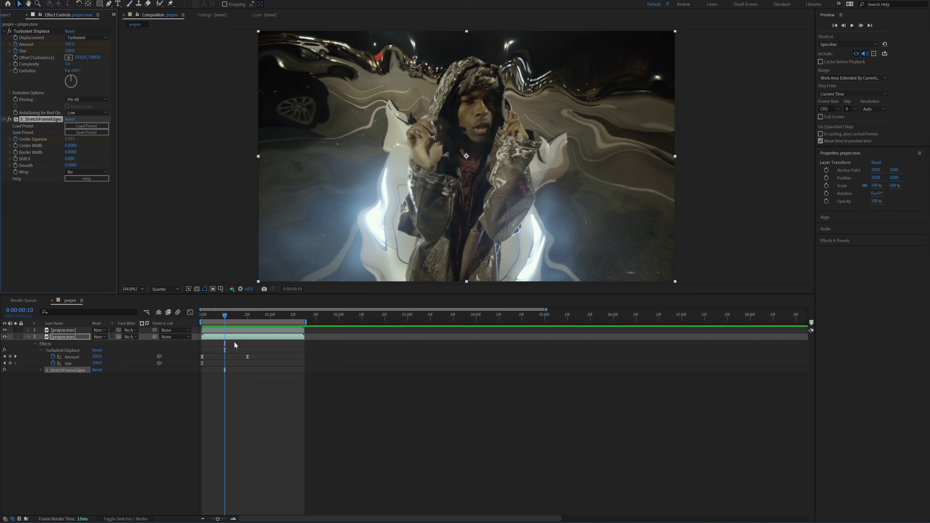
key(u)
click(141, 352)
key(u)
drag(231, 318, 292, 319)
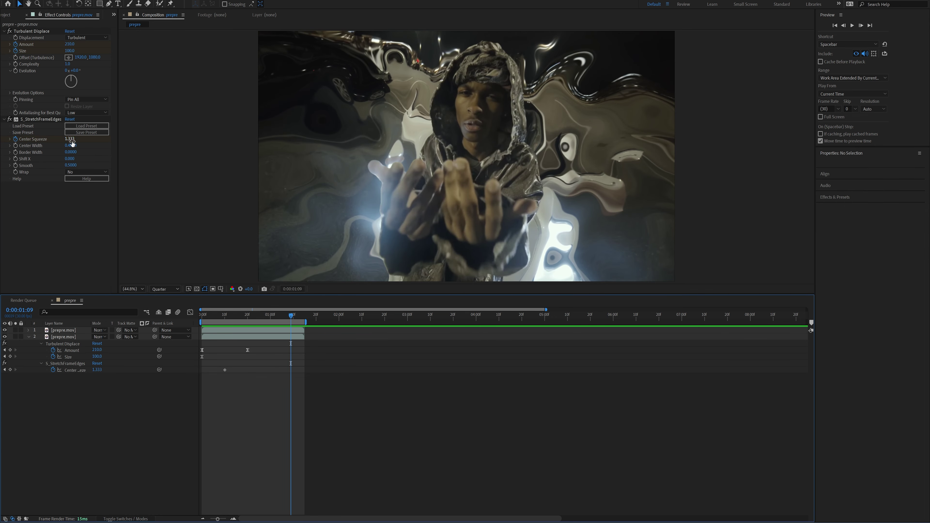
drag(71, 142, 28, 151)
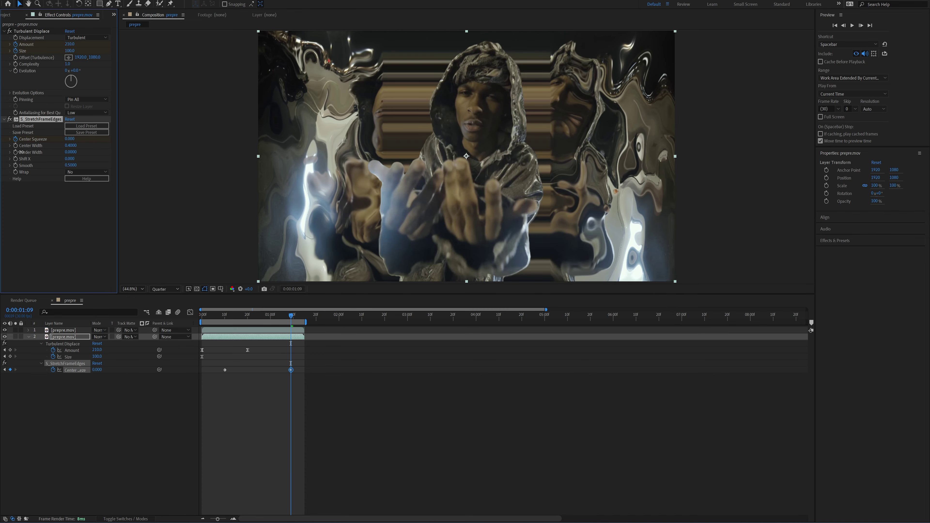
- Easy-ease the Center Squeeze keyframes and adjust their speed graph for a fast early stretch, starting at about 0:00:00:06
drag(214, 363, 384, 393)
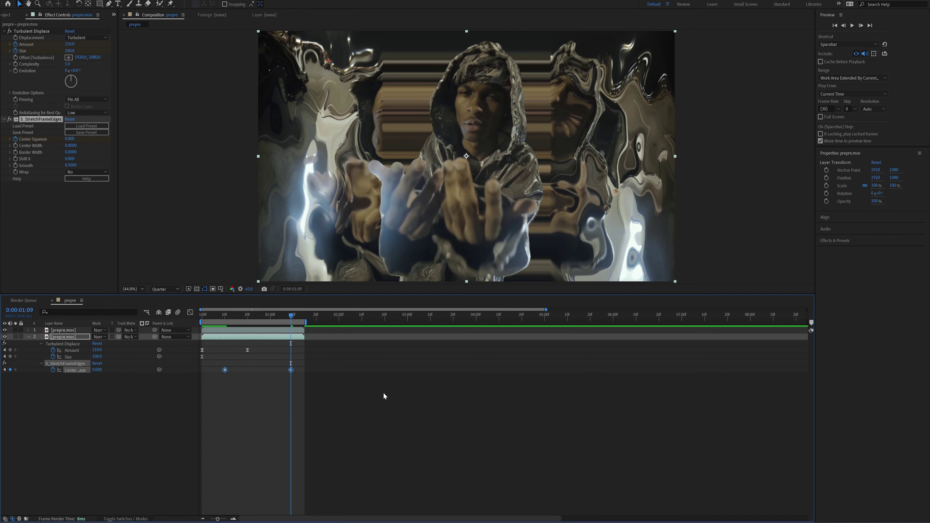
key(F9)
key(shift+F3)
drag(327, 404, 210, 337)
drag(279, 342, 215, 340)
key(space)
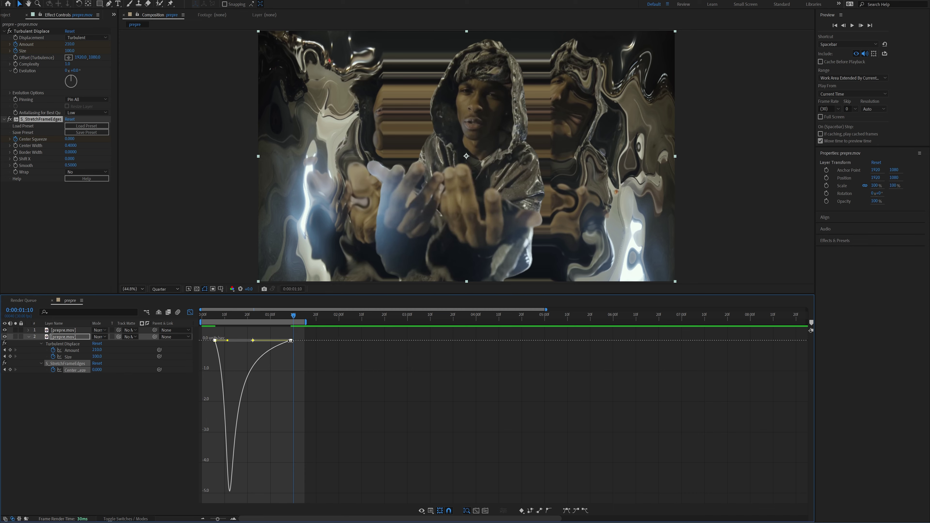
- Move the last Center Squeeze keyframe past the layer's end to about 0:00:01:26 and preview the animation
drag(291, 341, 329, 341)
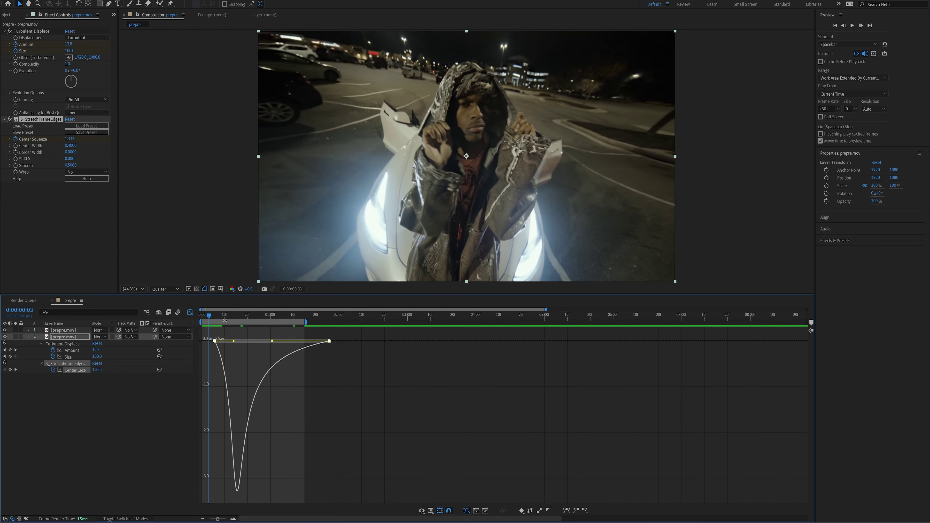
click(190, 312)
key(space)
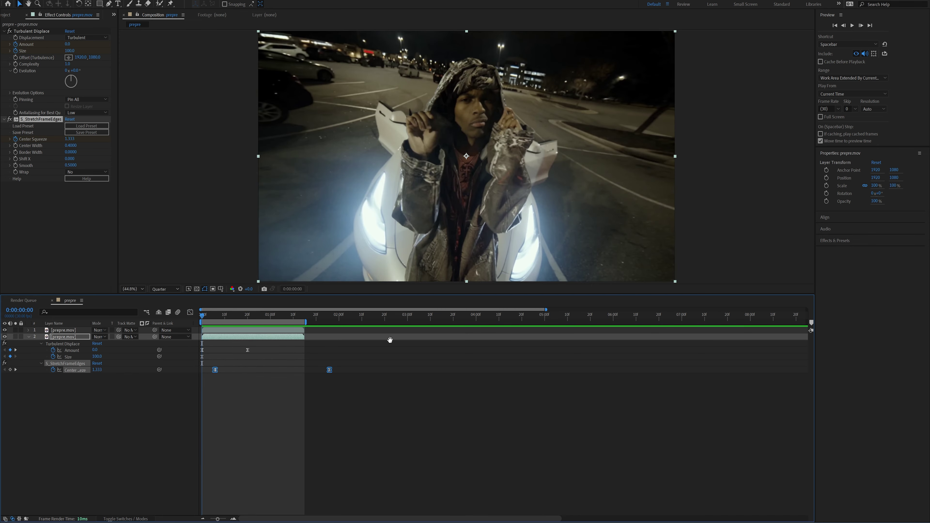
- Keyframe the lower layer's Center Width at 0.4 at 0:00:00:14 and at about 0.616 at 0:00:01:08
mouse_move(249, 320)
mouse_down()
mouse_move(306, 325)
mouse_move(235, 329)
mouse_up()
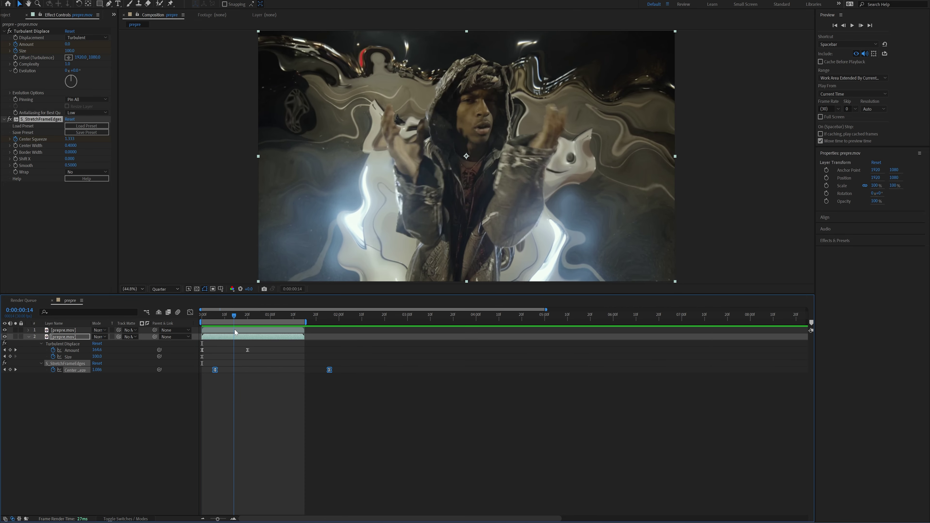
click(251, 338)
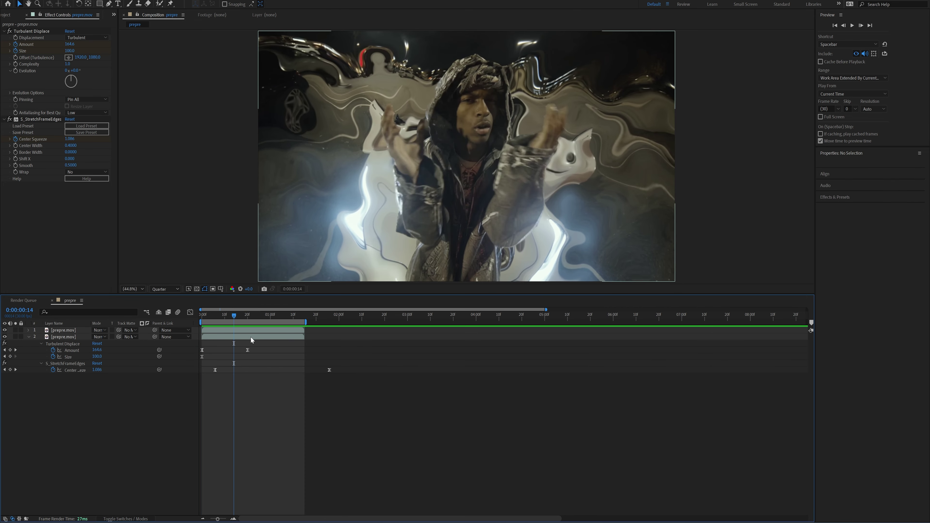
click(16, 145)
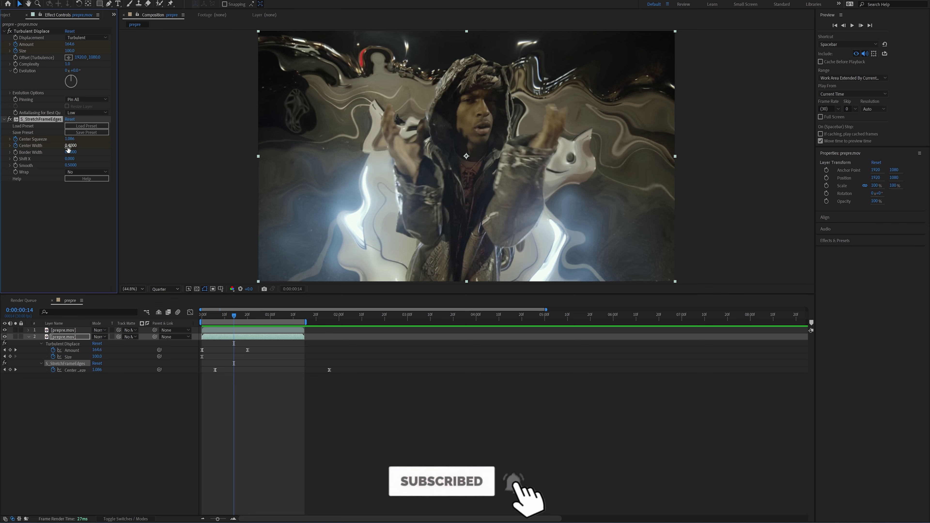
click(283, 368)
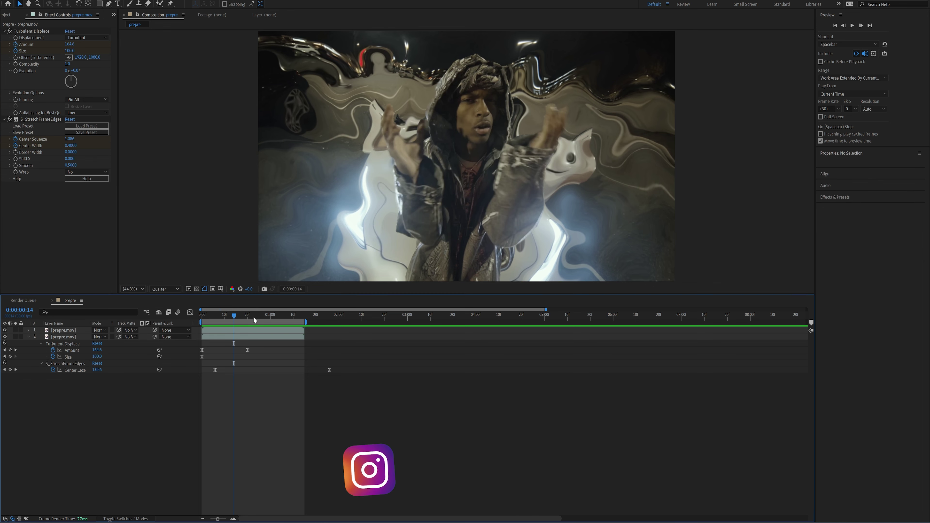
drag(254, 318, 289, 318)
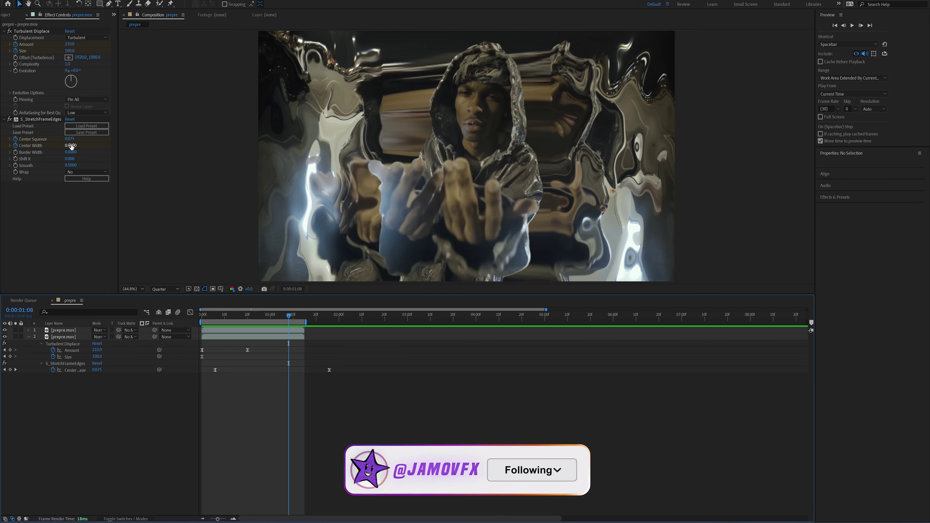
drag(71, 147, 158, 150)
- Expand the S_StretchFrameEdges properties in the timeline and easy-ease both Center Width keyframes
click(41, 368)
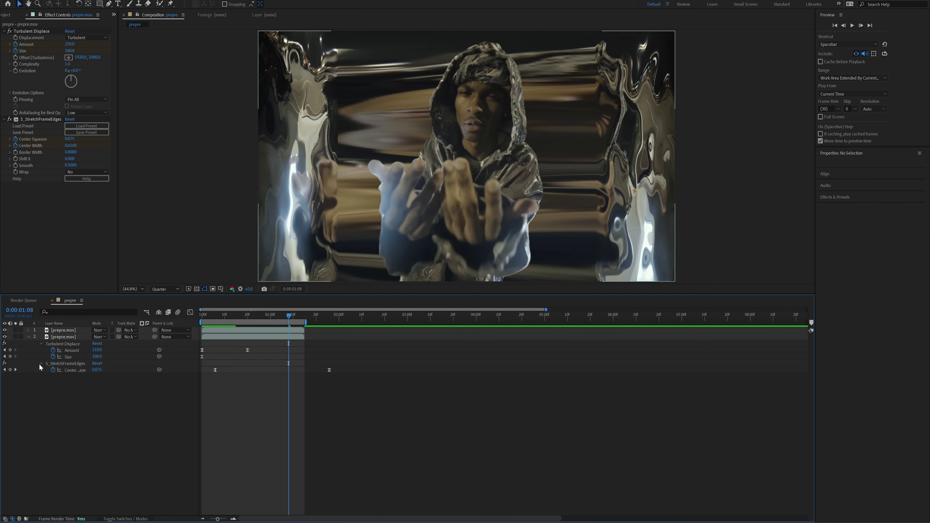
click(42, 362)
drag(221, 400, 299, 384)
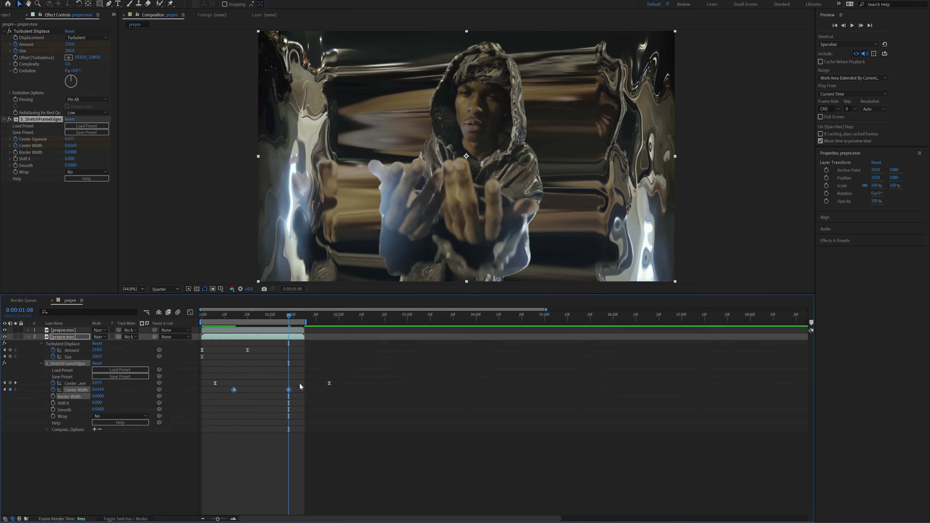
click(240, 373)
key(Home)
drag(227, 383, 315, 410)
click(326, 421)
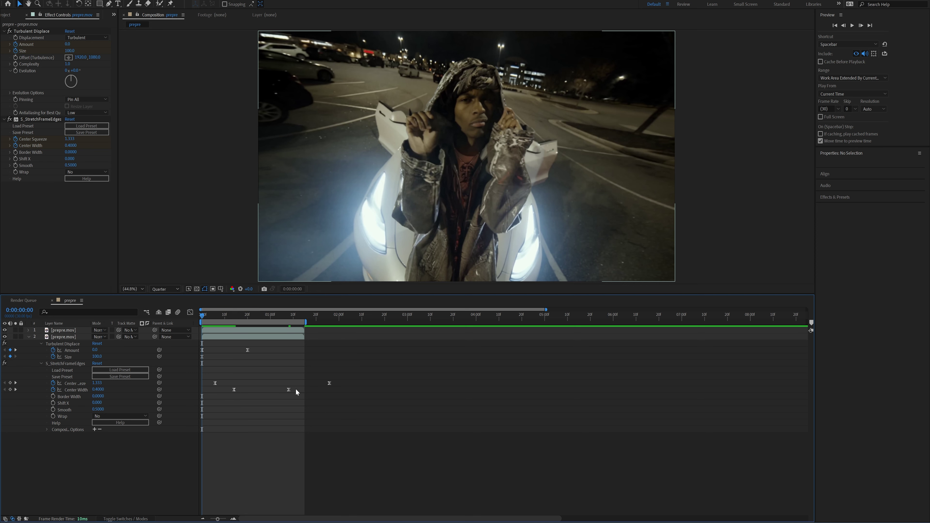
- Show only the keyframed properties of the lower prepre.mov layer
key(u)
click(271, 337)
key(u)
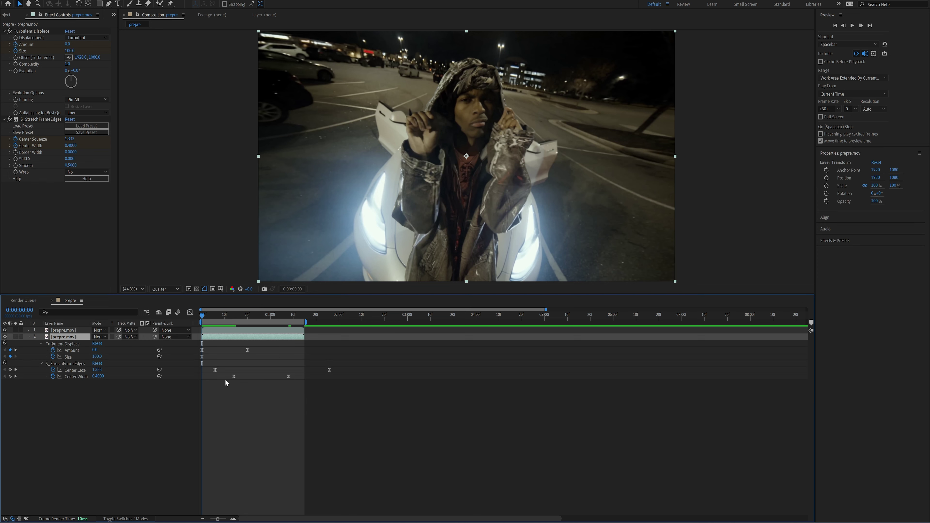
- Move the lower layer's Center Width keyframes to about 0:00:00:12 and past the layer's end at about 0:00:01:28, and preview the warp
drag(226, 379, 295, 377)
click(255, 387)
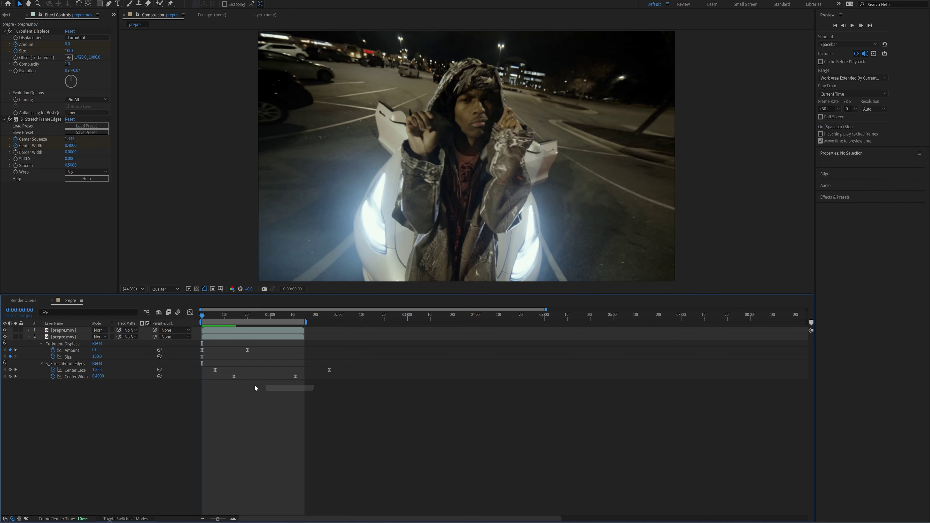
click(254, 337)
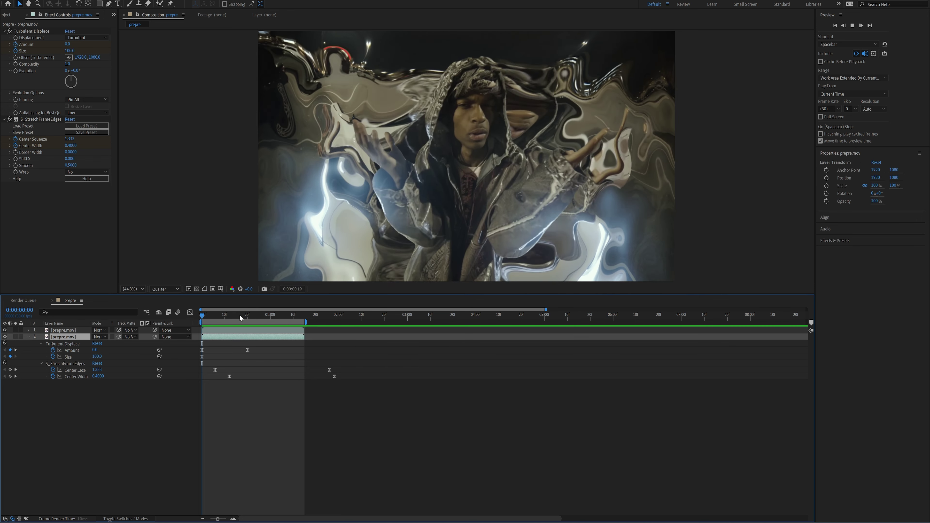
drag(240, 315, 199, 316)
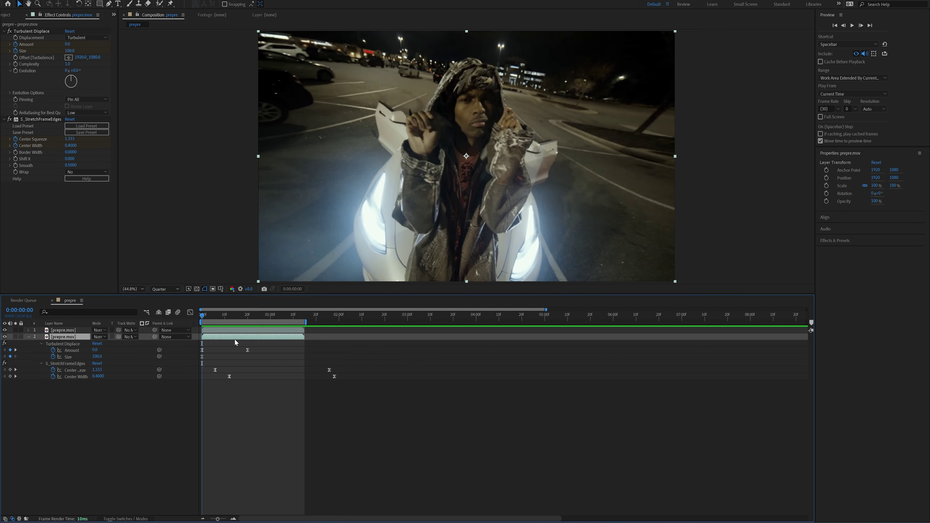
- Apply S_DistortChroma to the lower prepre.mov layer, keyframe its Amount and preview the result
key(ctrl+space)
text(chroma)
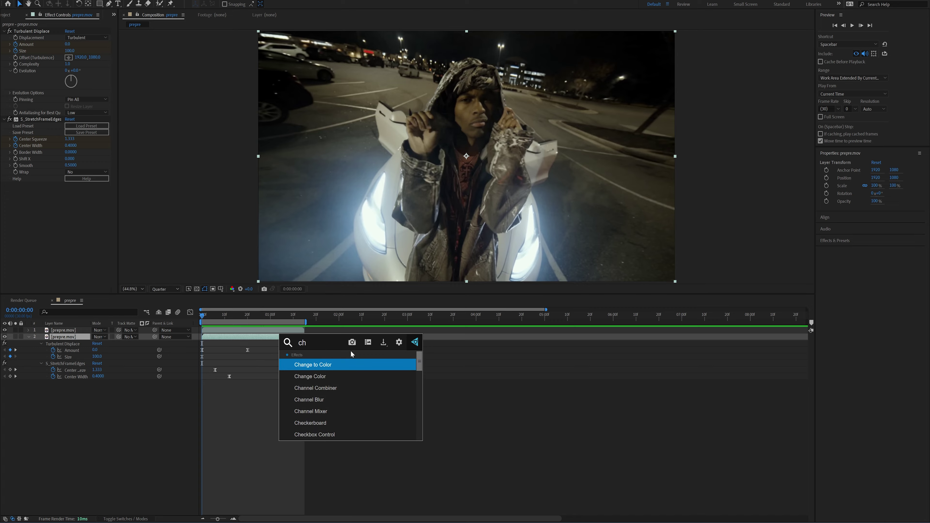
key(Down)
key(Down)
key(Return)
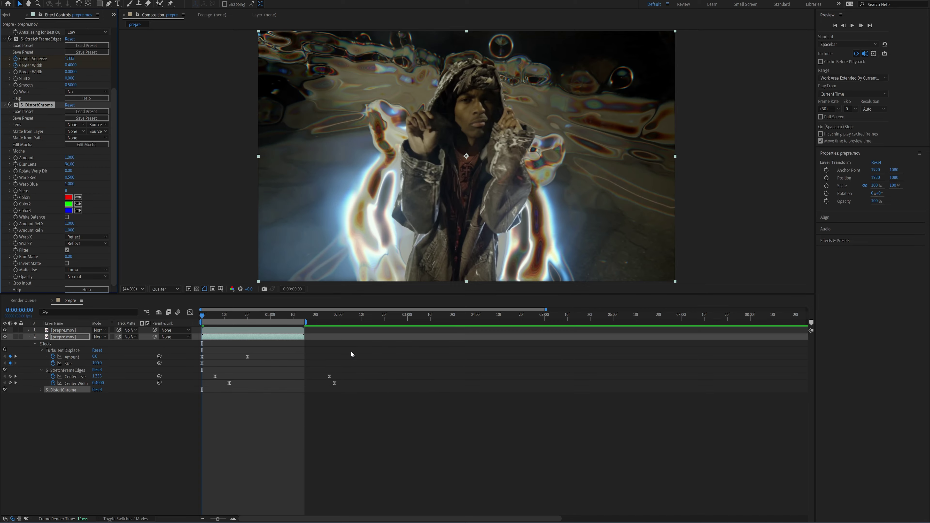
click(237, 314)
key(space)
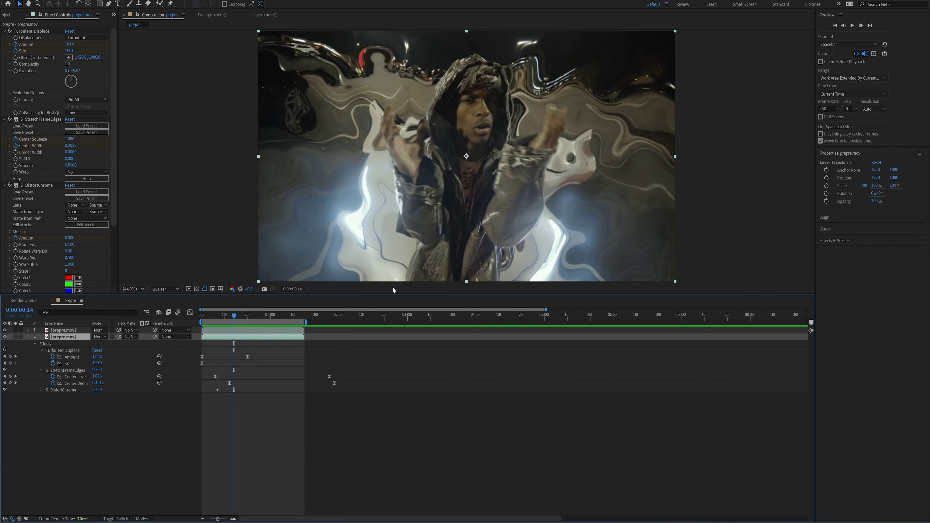
- Pre-compose the lower prepre.mov layer as prepre.mov Comp 2
key(ctrl+shift+c)
click(483, 308)
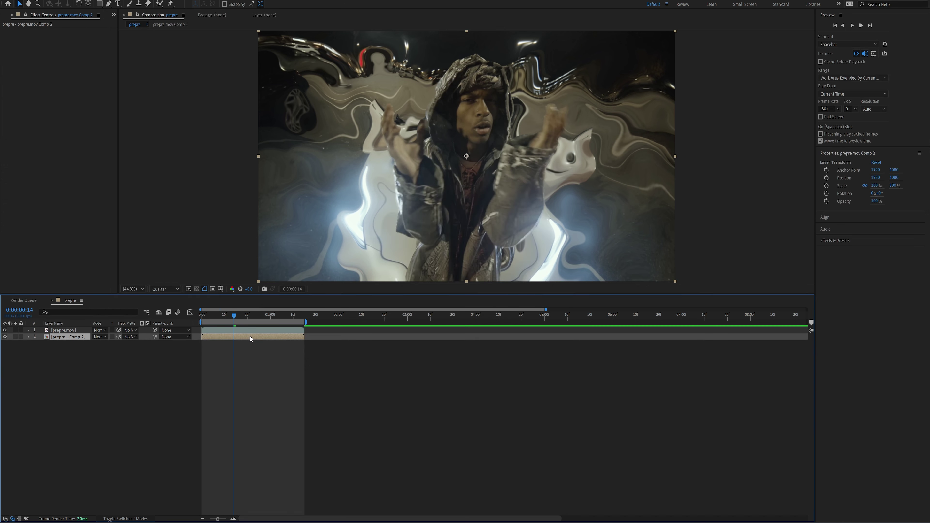
- Duplicate the prepre.mov Comp 2 layer and apply Color Balance (HLS) to the upper copy
key(ctrl+space)
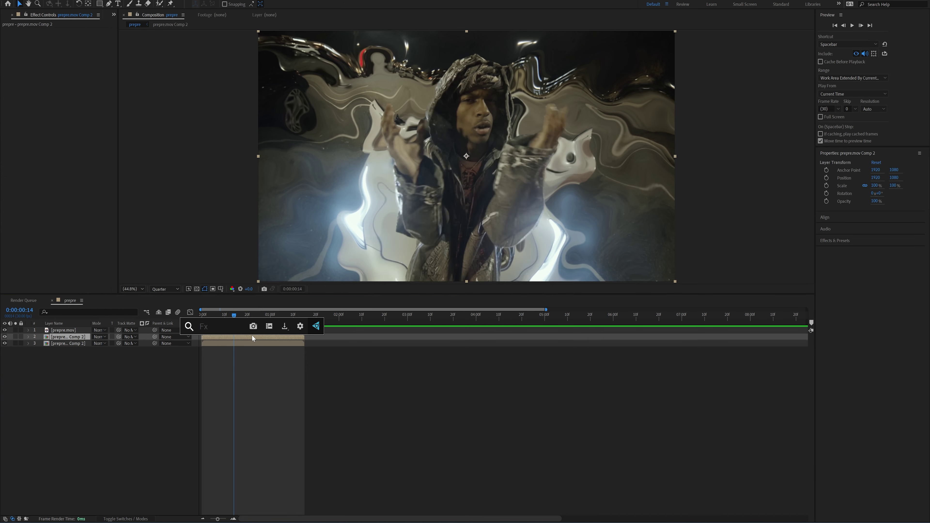
text(hls)
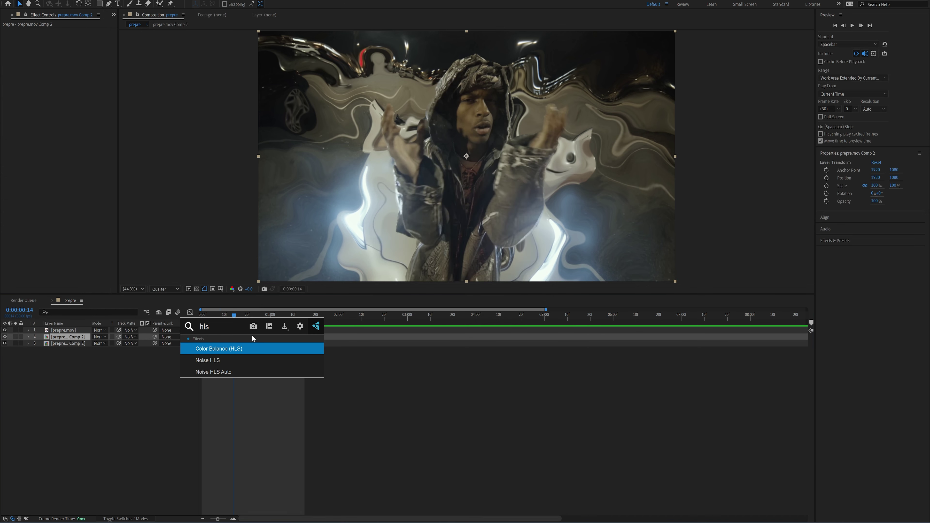
key(Return)
- Keyframe Hue from 0° at the start to about 244° at 0:00:01:14, and preview with the keyframed property shown
key(Home)
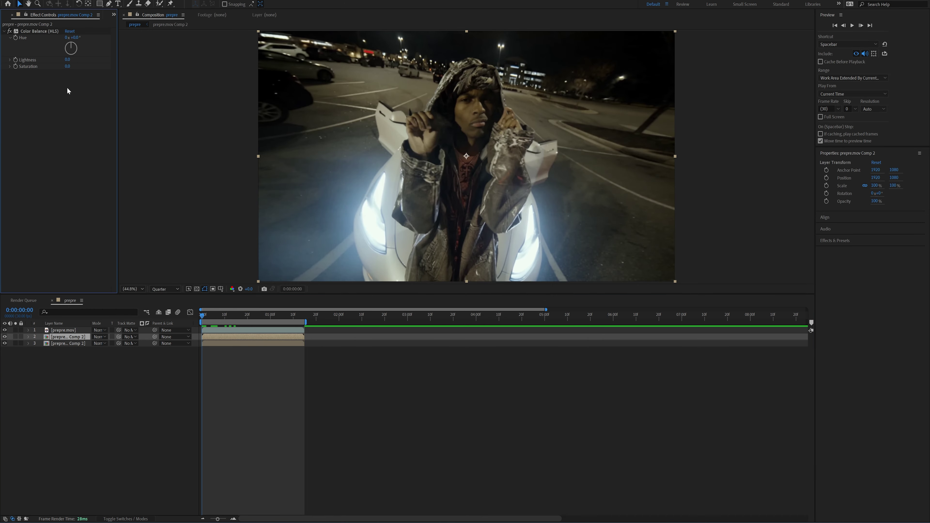
click(15, 38)
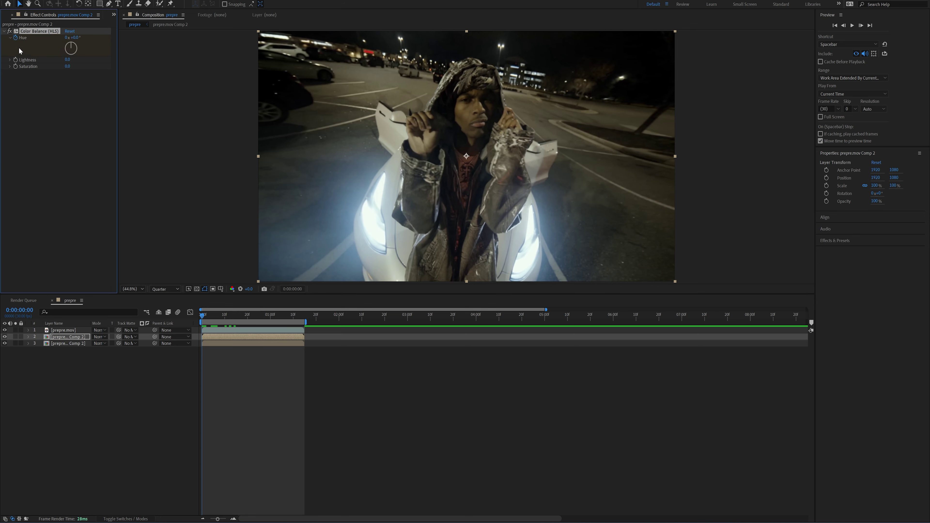
click(303, 315)
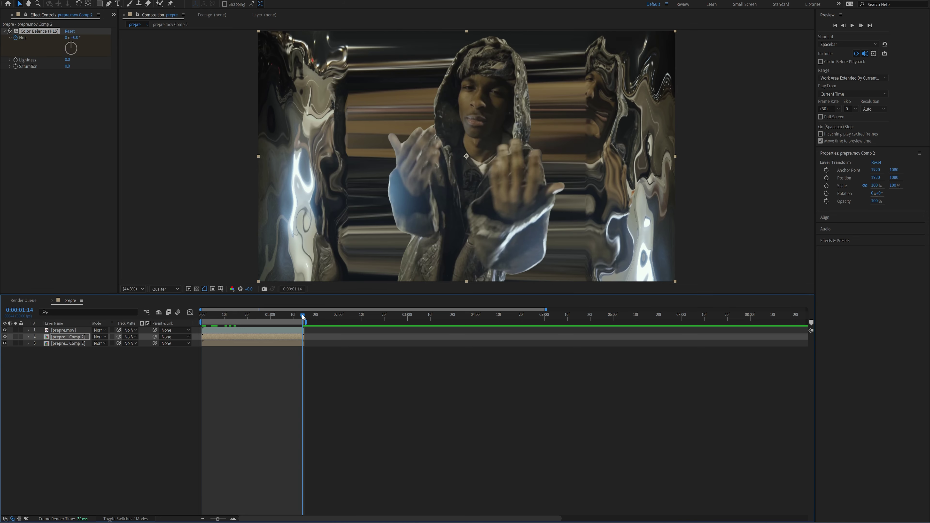
click(67, 190)
drag(75, 37, 166, 39)
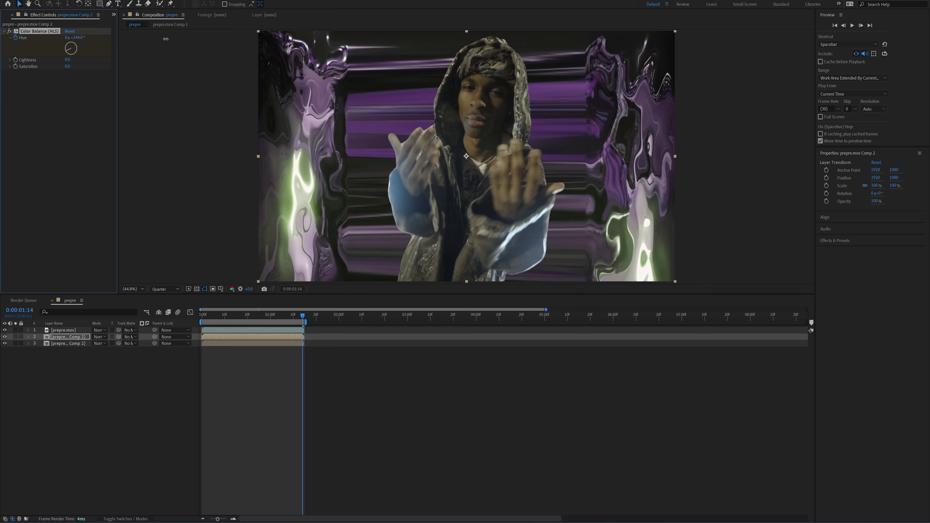
key(space)
key(u)
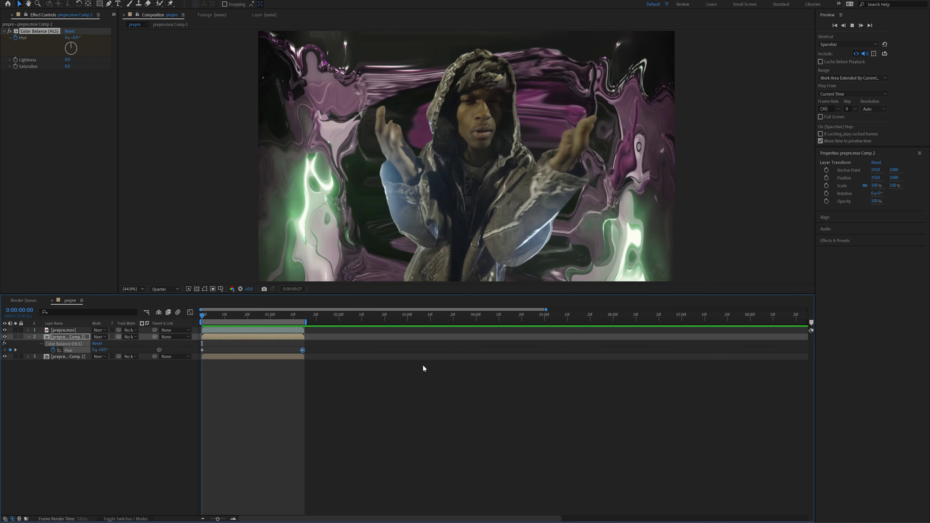
- Move the Hue keyframes to about 0:00:00:15 and past the layer's end, and raise the last one beyond one full rotation
drag(203, 351, 240, 351)
key(space)
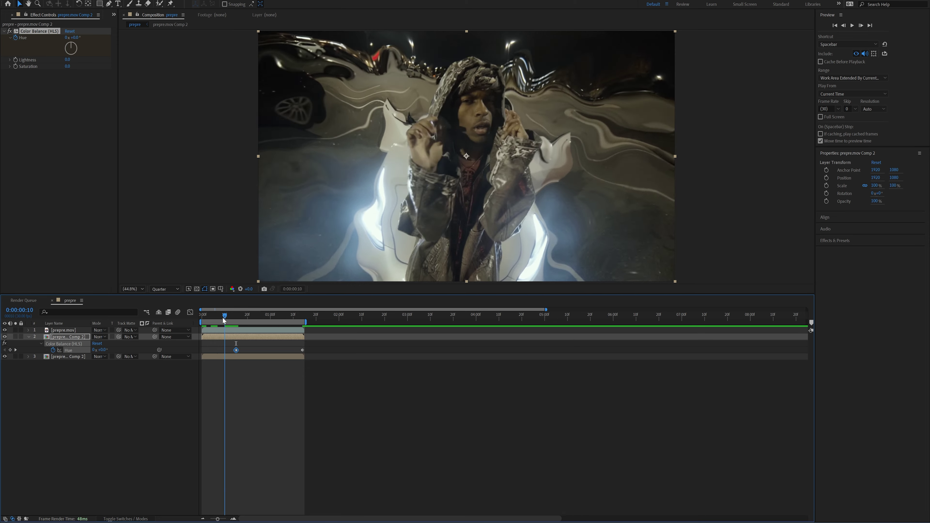
drag(73, 37, 229, 66)
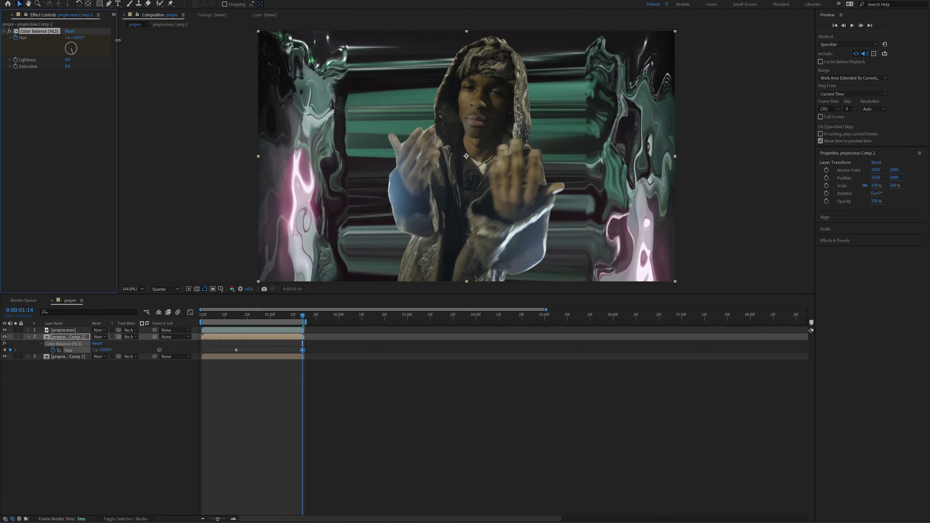
key(space)
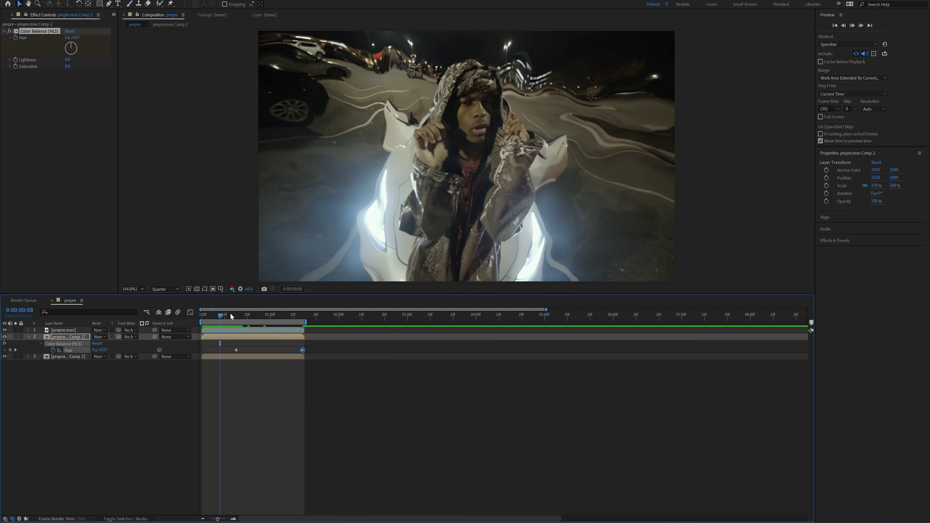
click(313, 366)
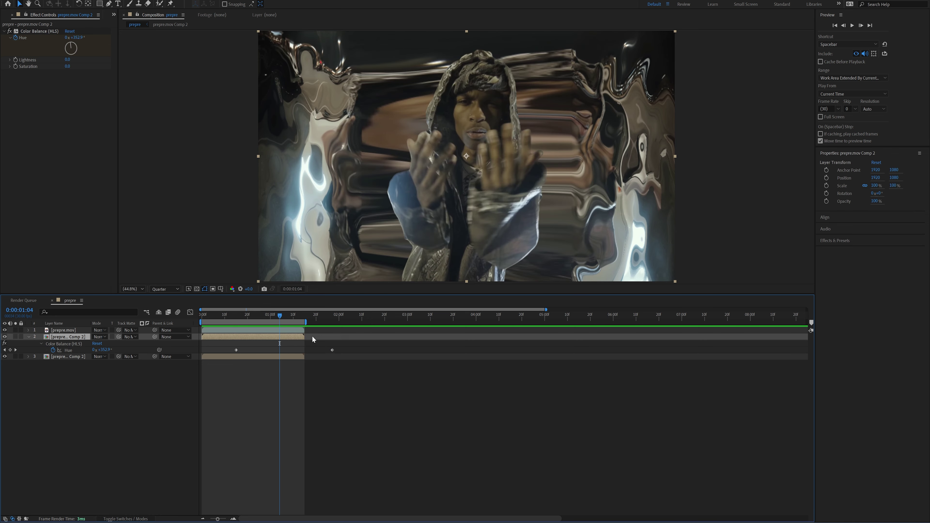
- Apply Luma Key to the upper Comp 2 layer with Key Out Brighter and Threshold about 58, and show the lower copy
key(ctrl+space)
text(luma)
key(Return)
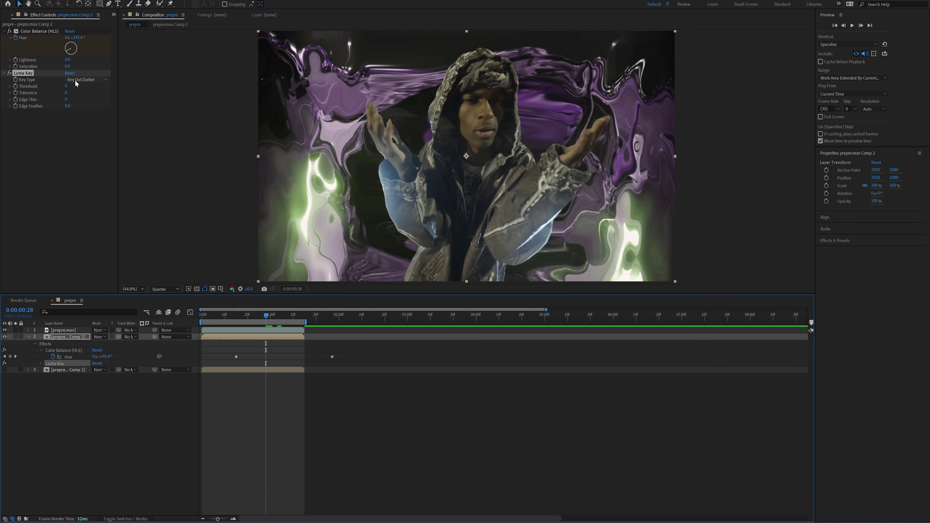
click(77, 81)
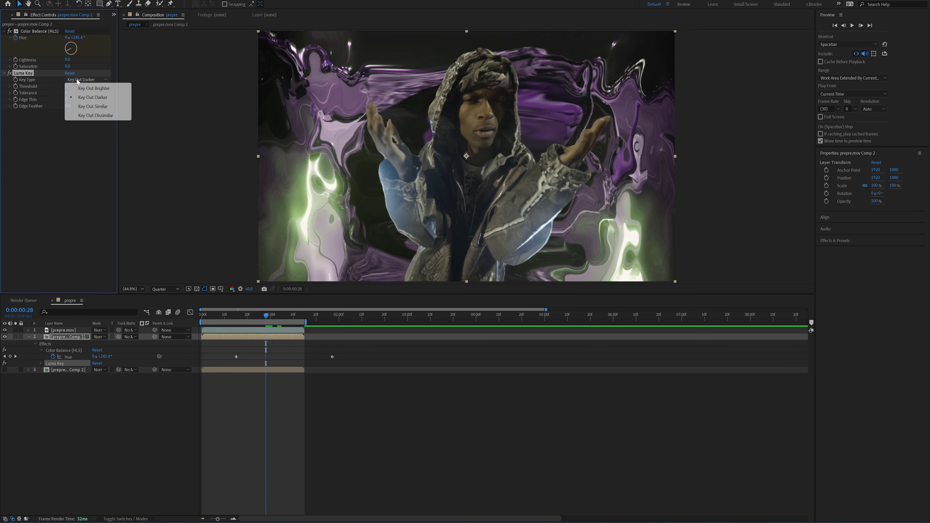
click(85, 88)
drag(68, 86, 90, 90)
mouse_move(100, 92)
mouse_down()
mouse_move(82, 96)
mouse_move(102, 103)
mouse_up()
click(4, 370)
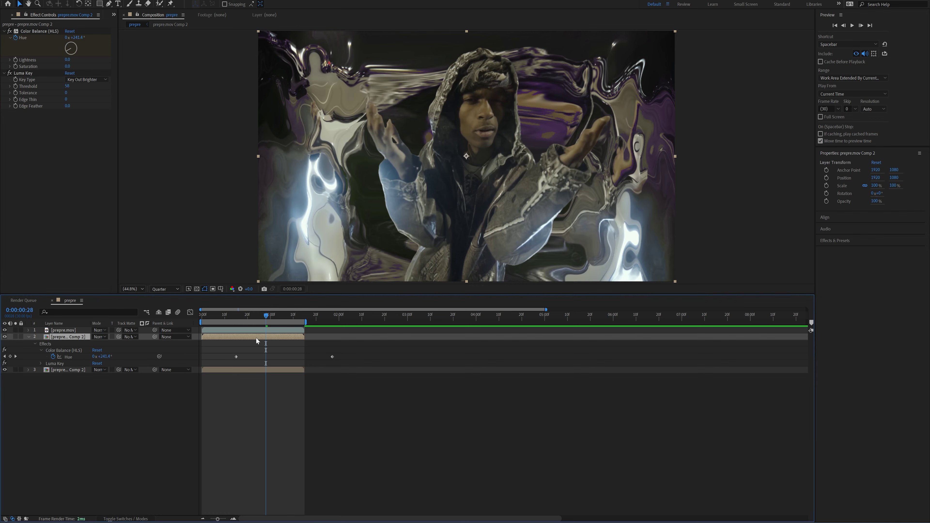
- Apply S_Glow to the upper Comp 2 layer with Threshold 0 and Brightness about 6.72, and preview it
key(ctrl+space)
text(glow)
key(Return)
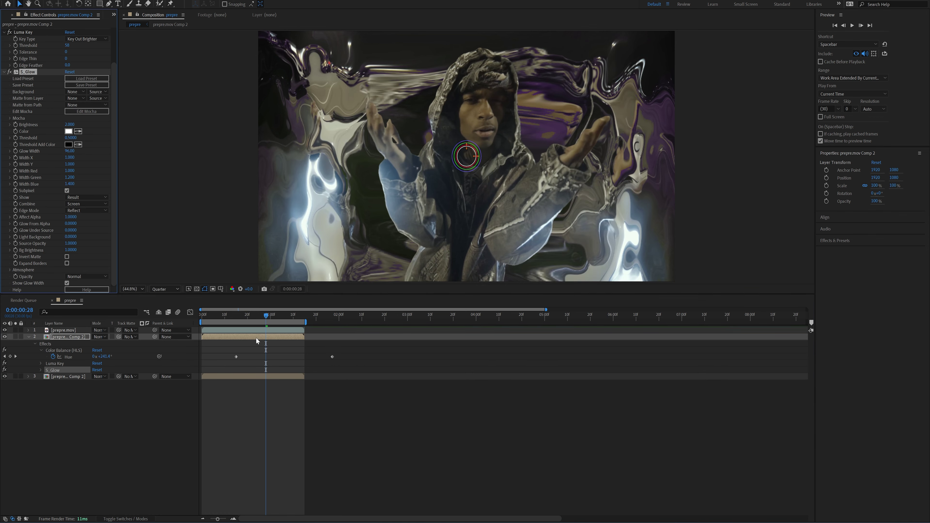
drag(69, 137, 51, 137)
drag(70, 124, 235, 118)
key(space)
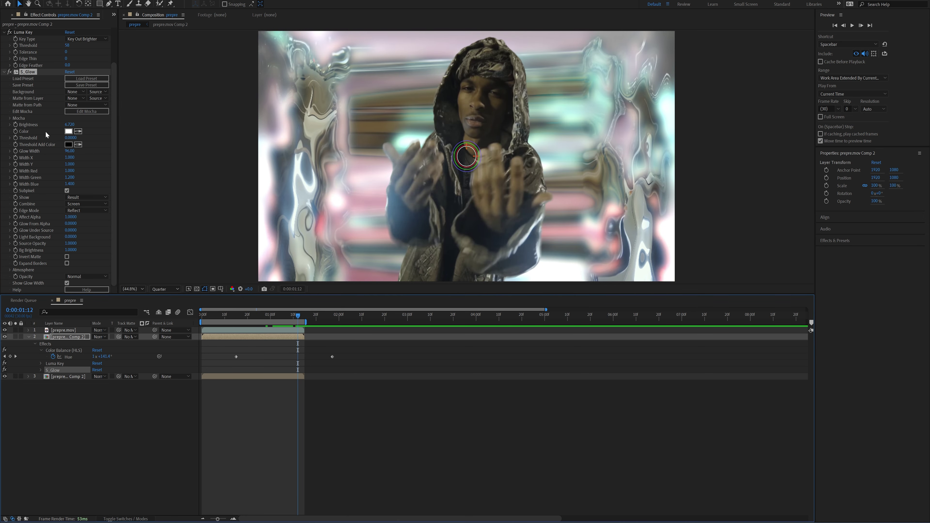
- Tint the S_Glow pale mint green with a lower Brightness, and set the Luma Key Threshold to about 65
click(78, 132)
click(571, 123)
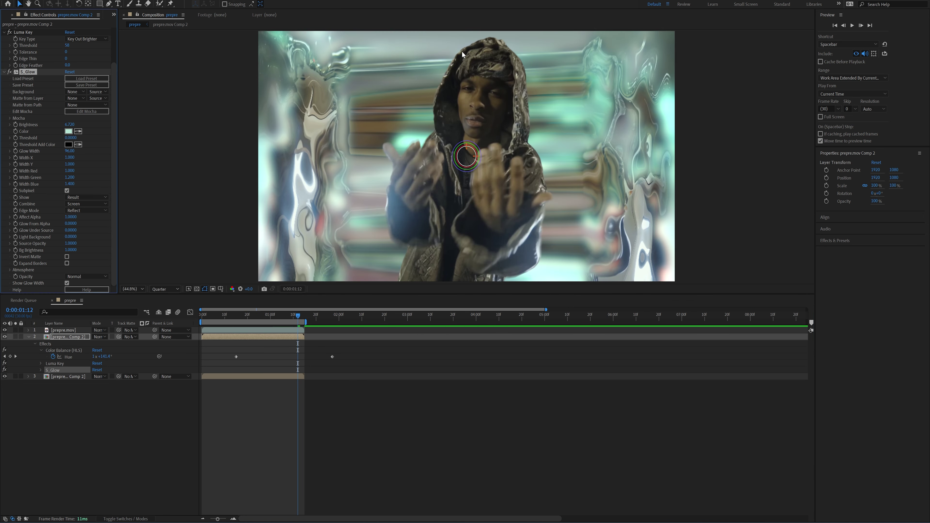
drag(274, 314, 260, 317)
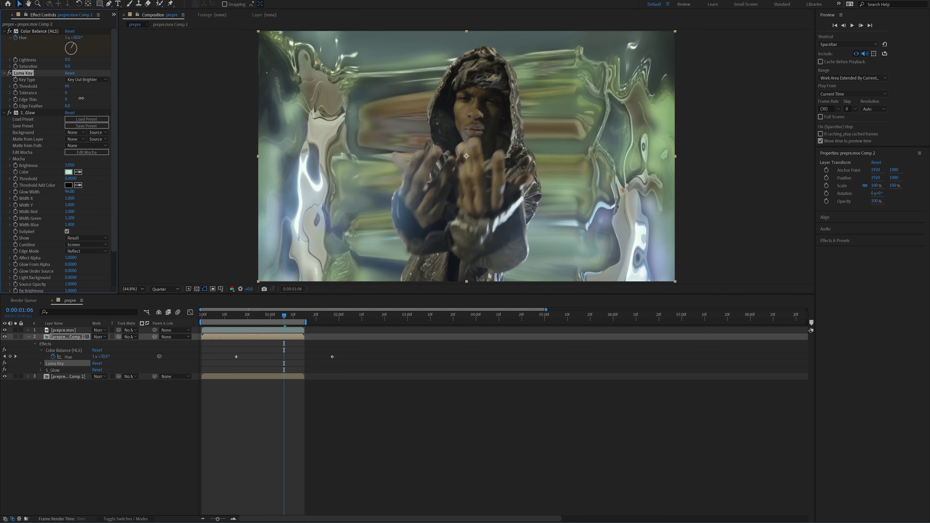
mouse_move(84, 99)
mouse_down()
mouse_move(75, 106)
mouse_move(87, 106)
mouse_up()
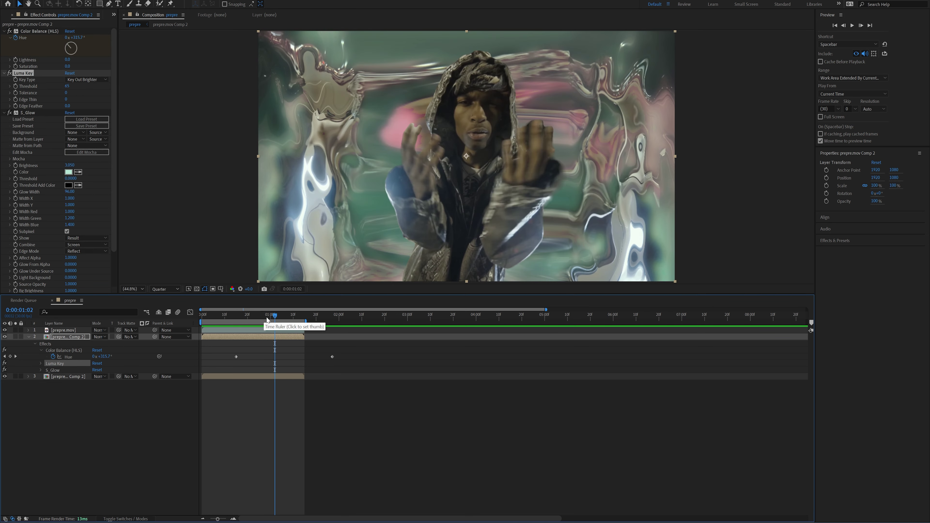
- Apply Lumetri Color to the upper Comp 2 layer and increase its Basic Correction Saturation
key(ctrl+space)
text(lumetri)
key(Return)
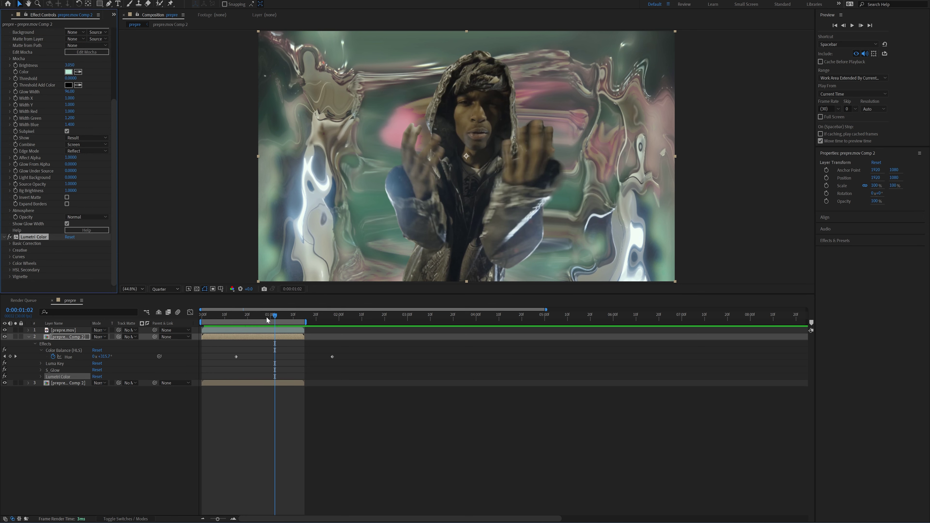
scroll(44, 246, down, 3)
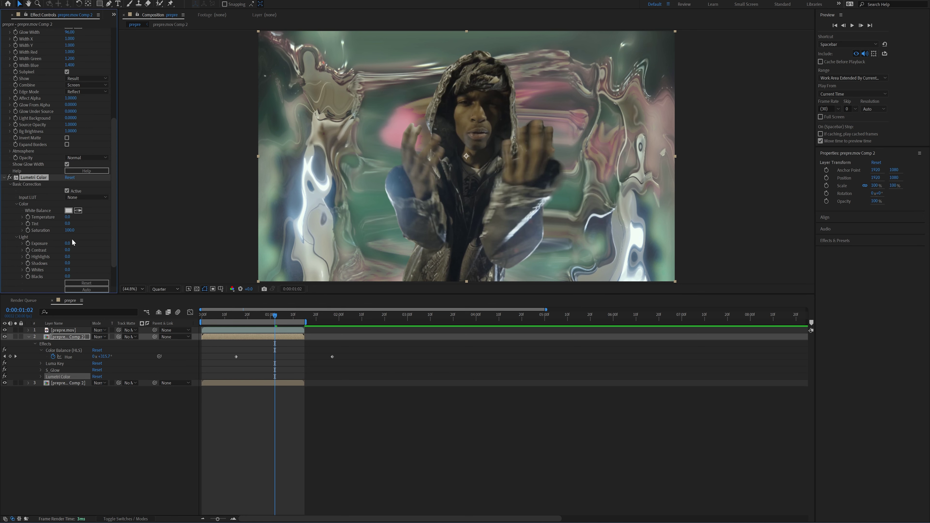
drag(87, 230, 131, 227)
drag(223, 224, 146, 230)
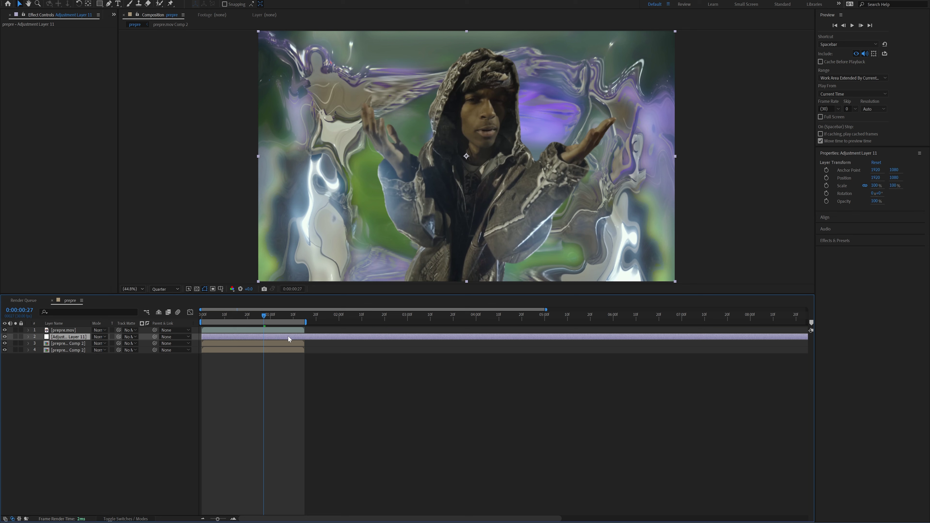
- Try S_WarpFishEye with an adjusted Amount on the adjustment layer, and remove the effect
key(ctrl+space)
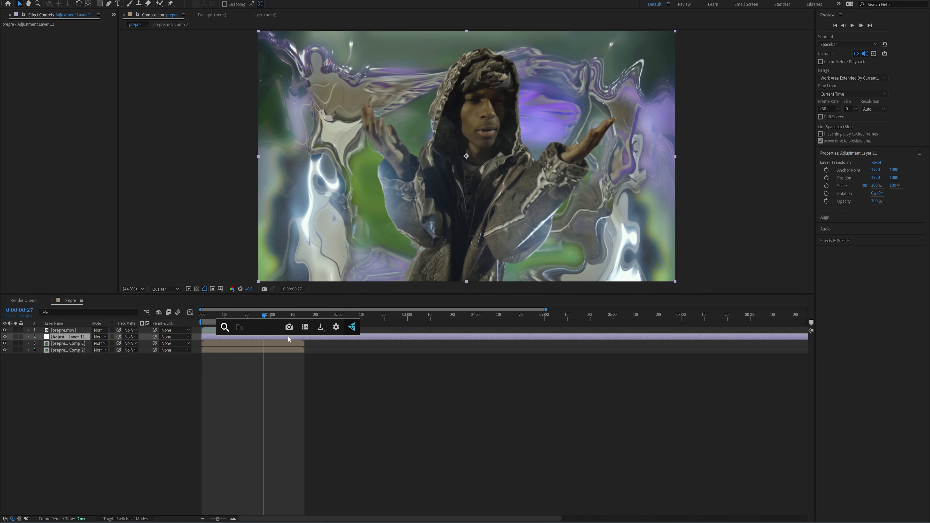
text(warpf)
key(Return)
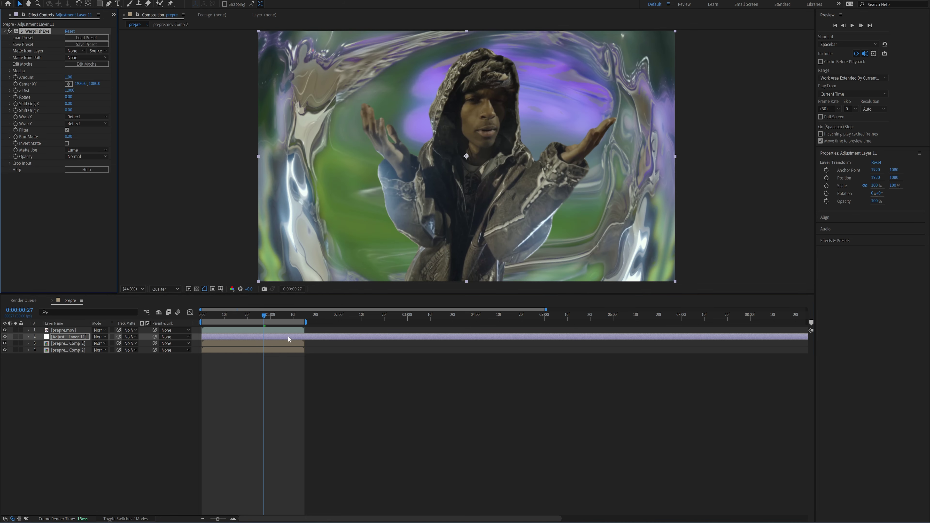
drag(267, 316, 273, 316)
mouse_move(67, 77)
mouse_down()
mouse_move(103, 82)
mouse_move(63, 85)
mouse_move(78, 99)
mouse_move(81, 80)
mouse_move(72, 81)
mouse_up()
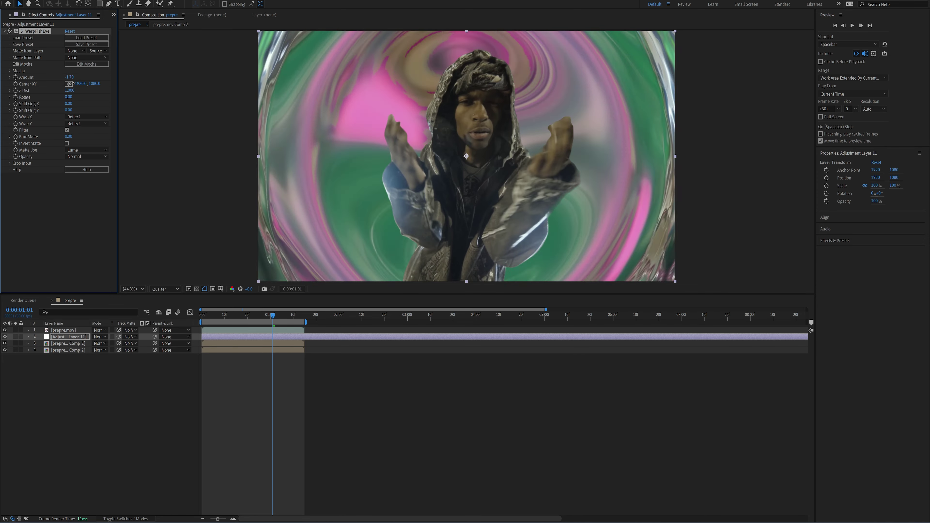
key(Delete)
- Apply Optics Compensation to the adjustment layer with Reverse Lens Distortion enabled and an increased Field Of View
key(ctrl+space)
text(opt)
key(Return)
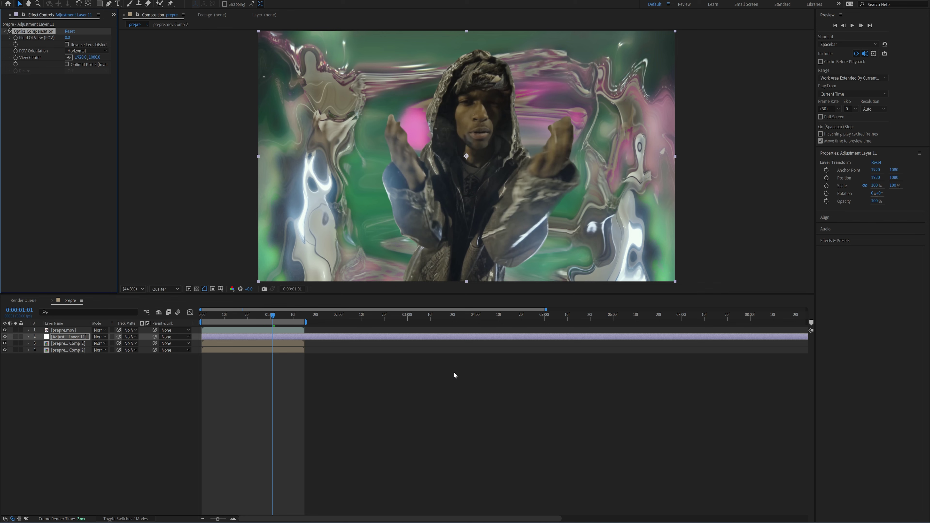
click(67, 45)
drag(68, 37, 475, 214)
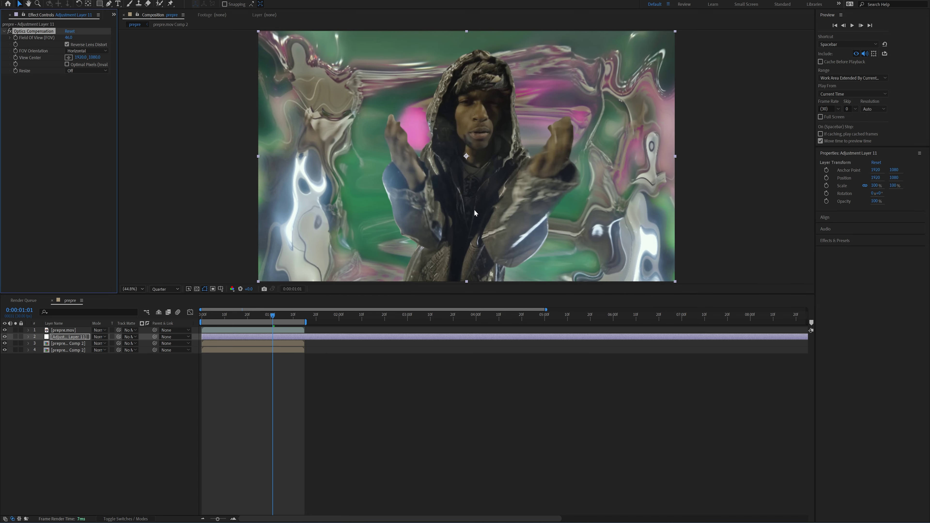
click(323, 334)
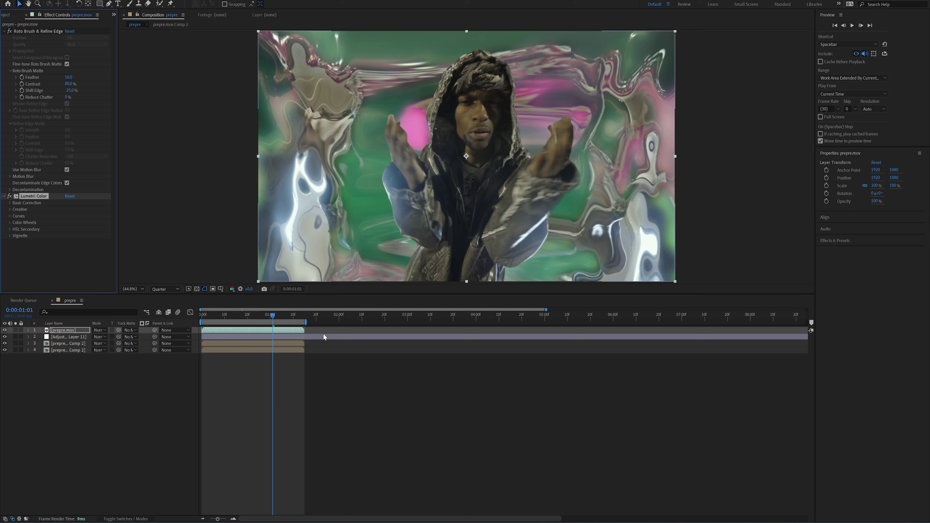
- Try S_EdgeRays on the performer cut-out with a negative Rays Length, higher Rays Brightness and a colored Rays Color
key(ctrl+space)
text(edge)
key(Down)
key(Down)
key(Return)
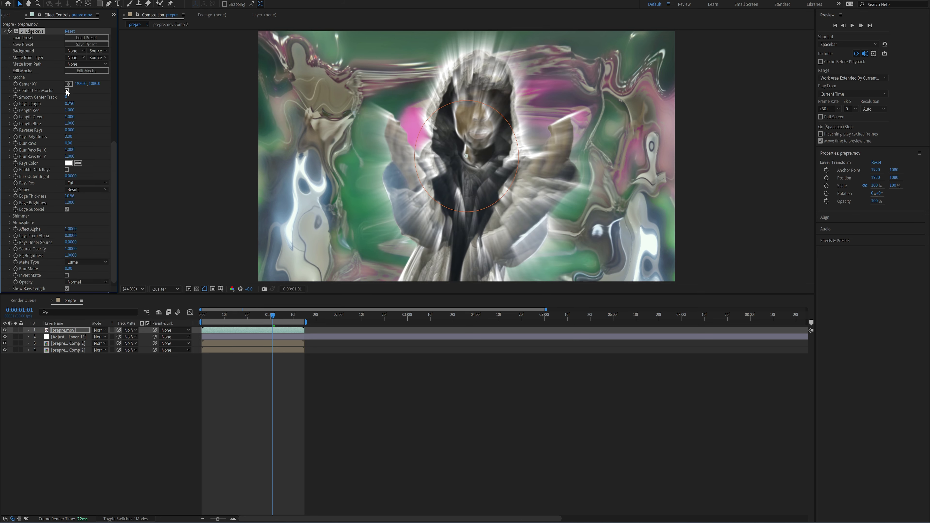
drag(71, 105, 66, 144)
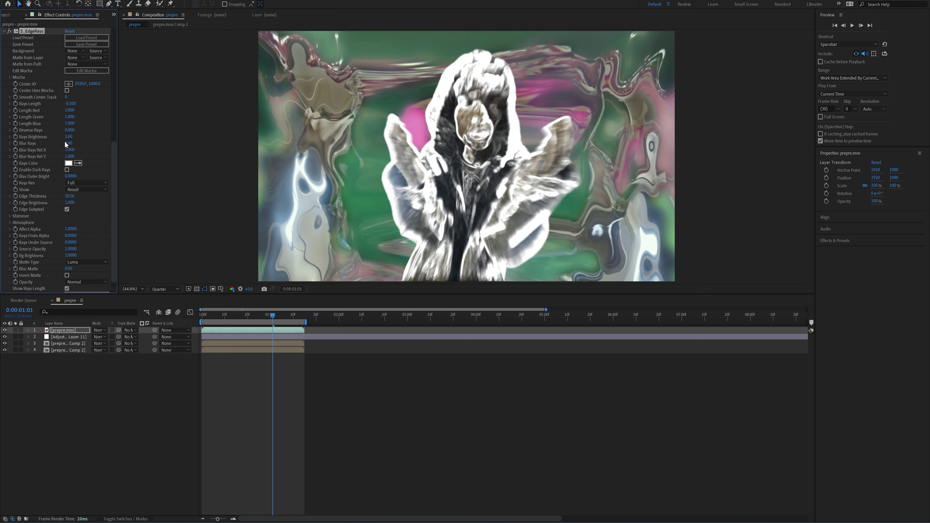
click(69, 162)
click(432, 241)
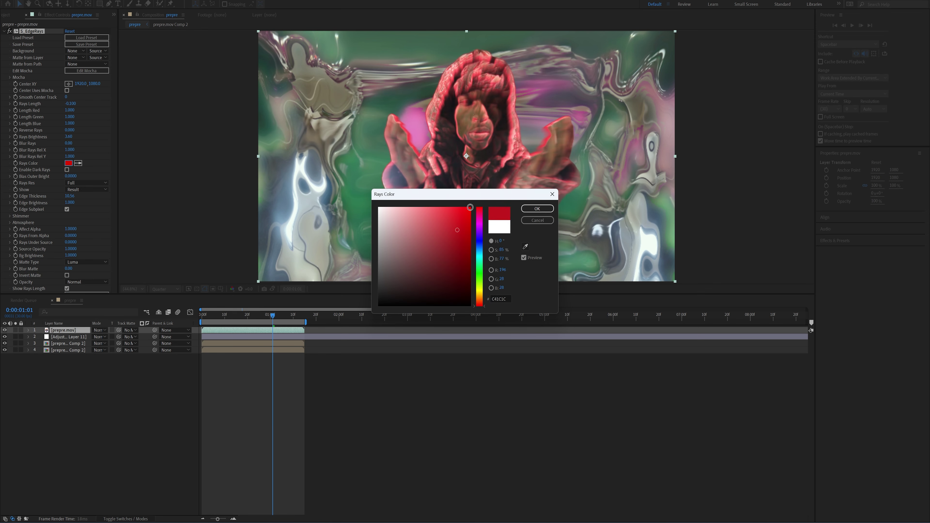
drag(480, 209, 469, 284)
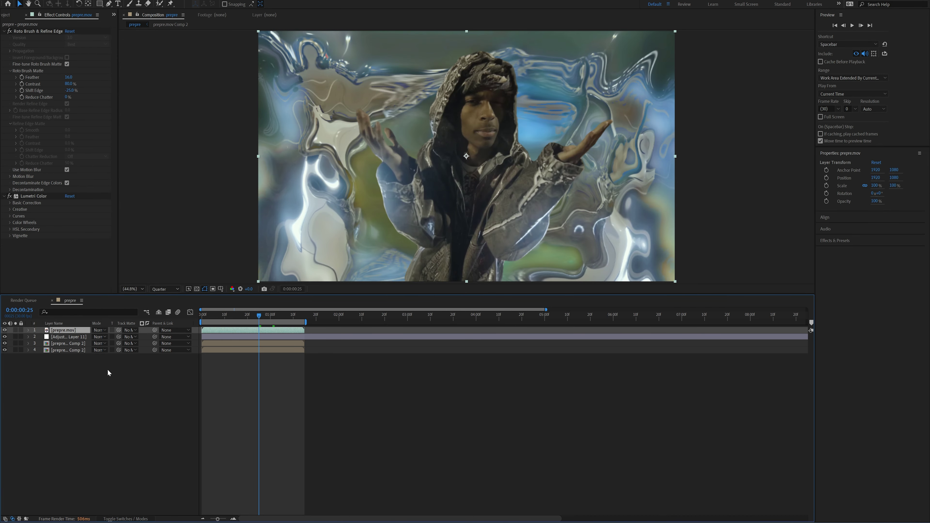
- Create a new adjustment layer above all layers and apply Lumetri Color to it
right_click(93, 370)
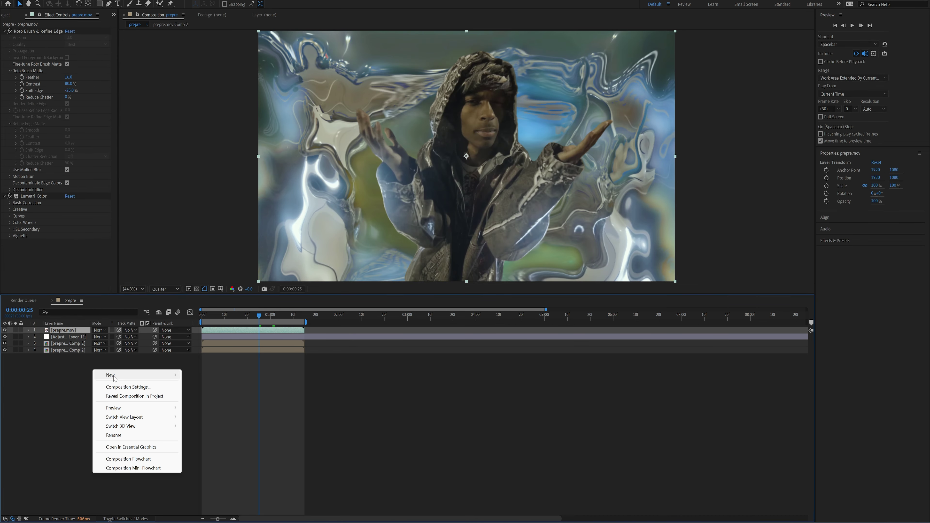
mouse_move(152, 375)
click(214, 441)
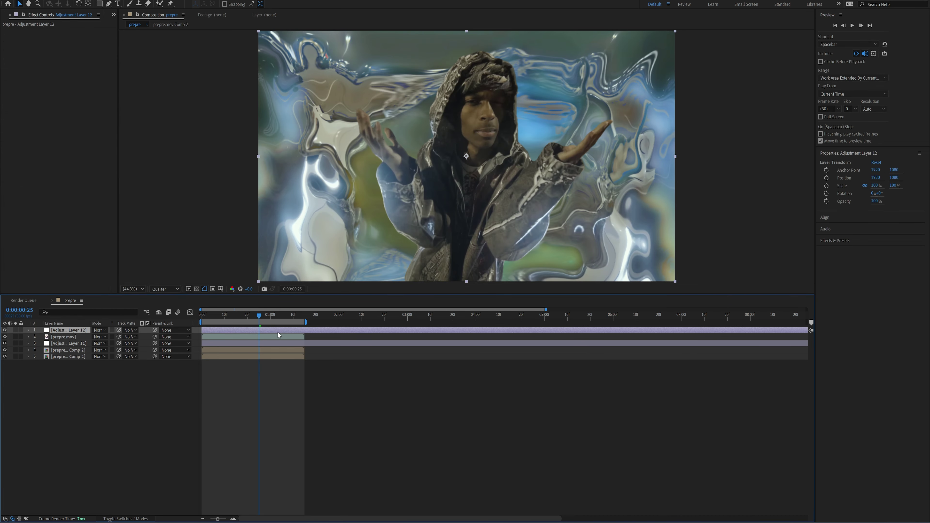
key(ctrl+space)
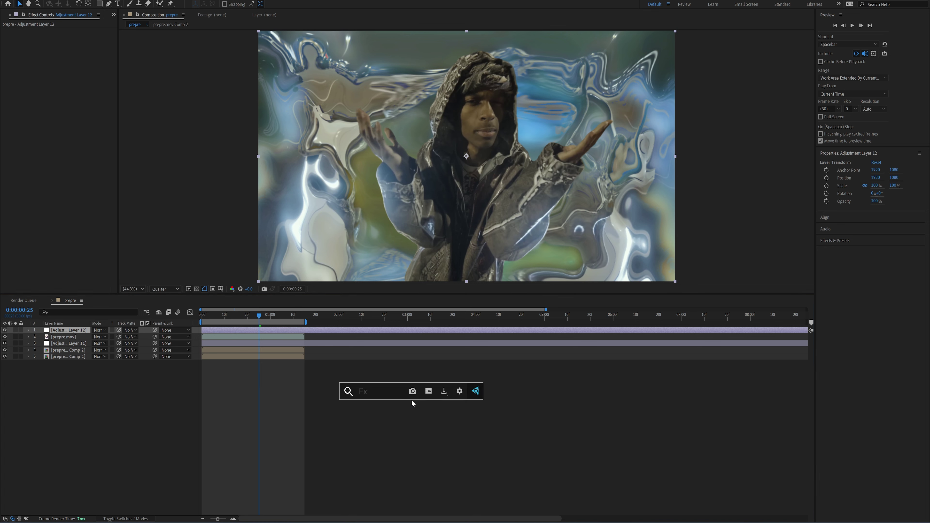
text(lumet)
key(Return)
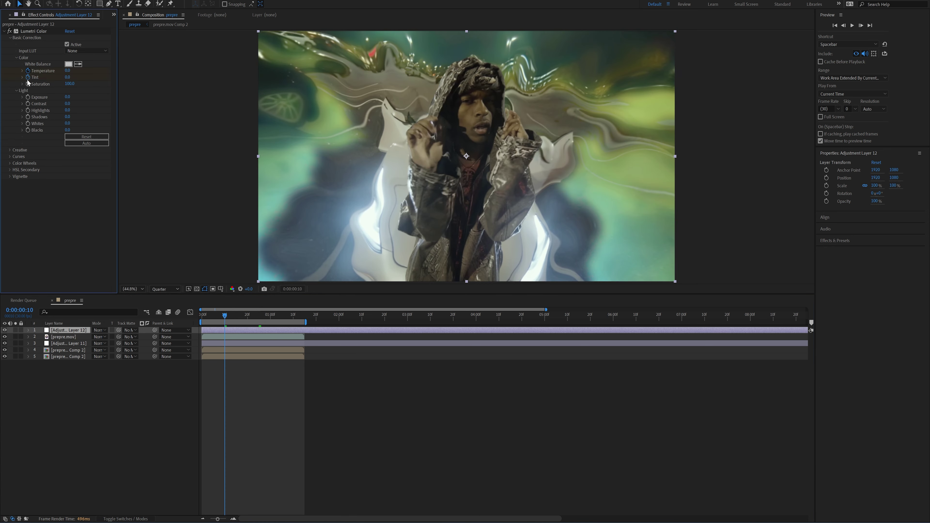
- Keyframe the Basic Correction settings from 0:00:00:10 to 0:00:01:04, ending with Saturation 120, higher Contrast and Highlights, and lower Shadows
drag(28, 80, 30, 141)
click(54, 216)
drag(261, 314, 280, 319)
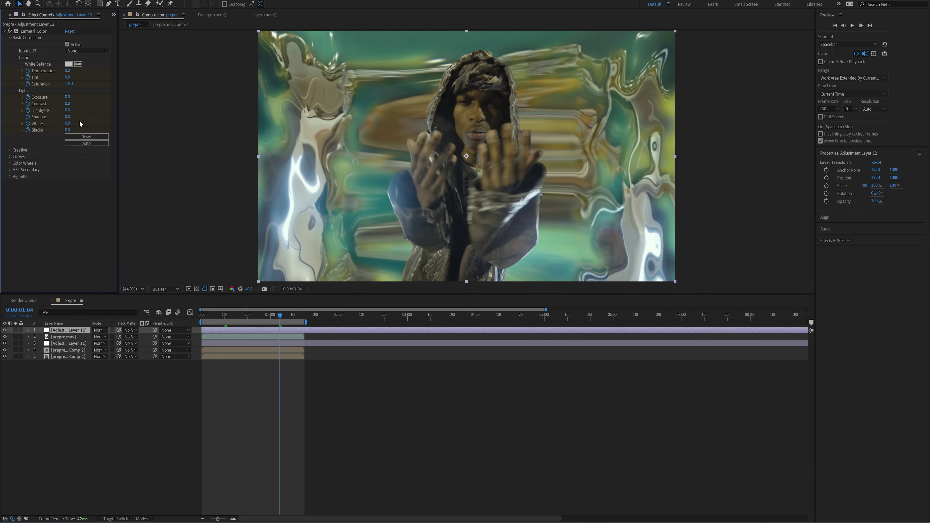
drag(67, 104, 55, 172)
- Apply S_Flicker to the top adjustment layer and keyframe Amplitude from 0 at 0:00:00:11 to 0.7 at 0:00:01:08
click(227, 316)
key(ctrl+space)
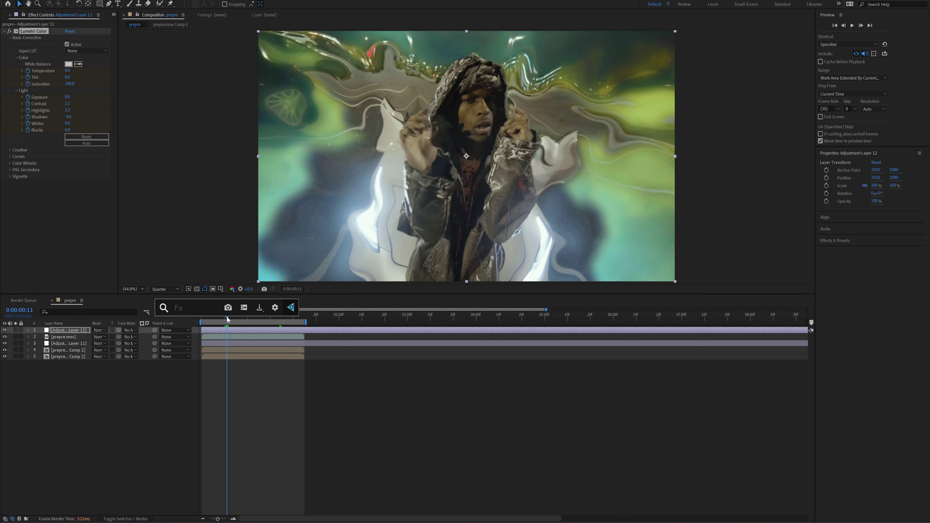
text(lic)
key(Return)
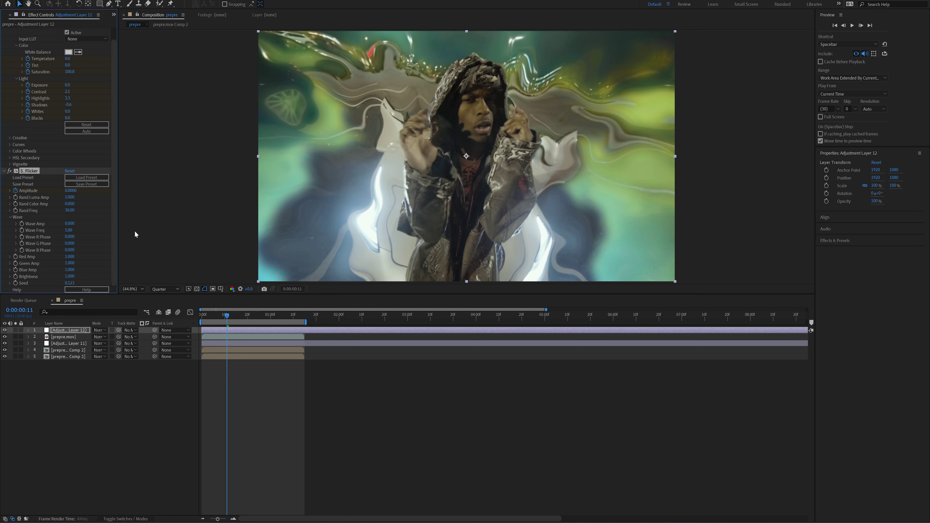
click(289, 316)
mouse_move(71, 190)
mouse_down()
mouse_move(100, 191)
mouse_move(77, 198)
mouse_up()
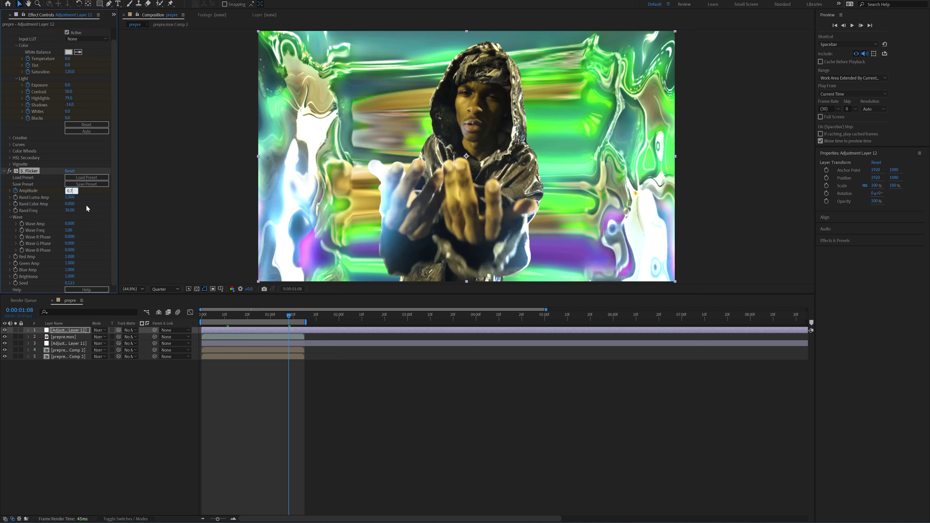
key(Return)
click(228, 315)
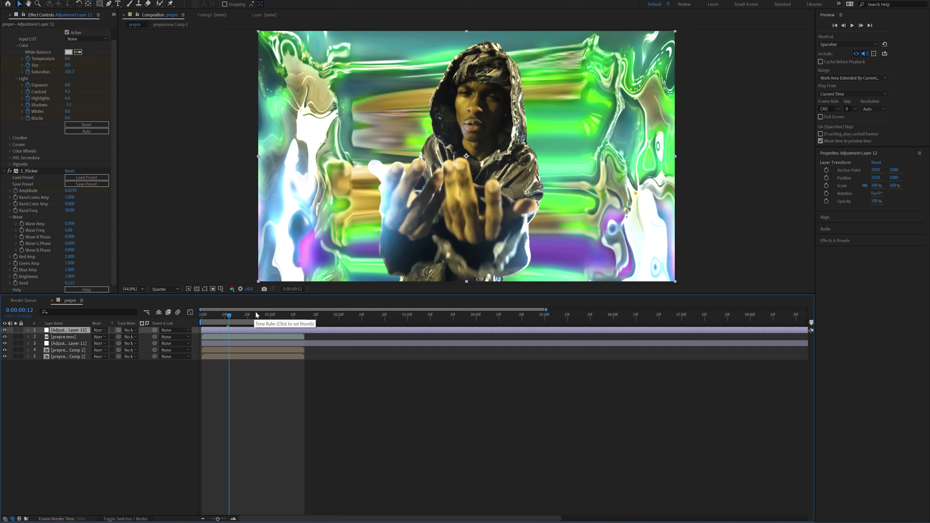
drag(263, 316, 289, 315)
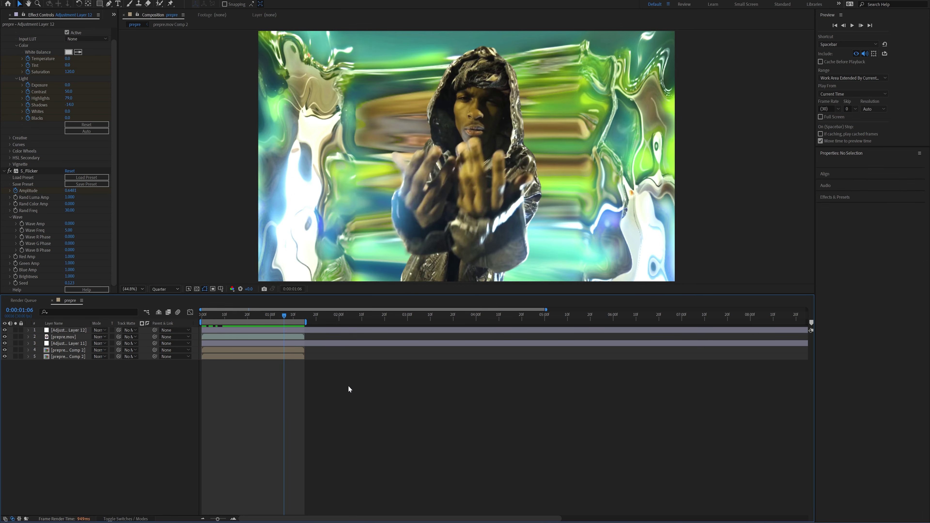
- Create another adjustment layer on top of the stack and apply RSMB to it
right_click(132, 418)
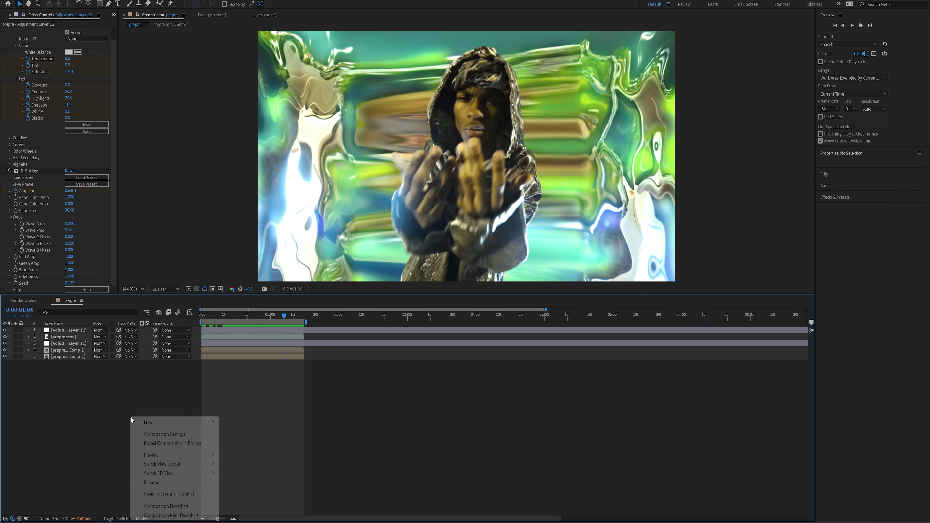
mouse_move(155, 423)
click(248, 488)
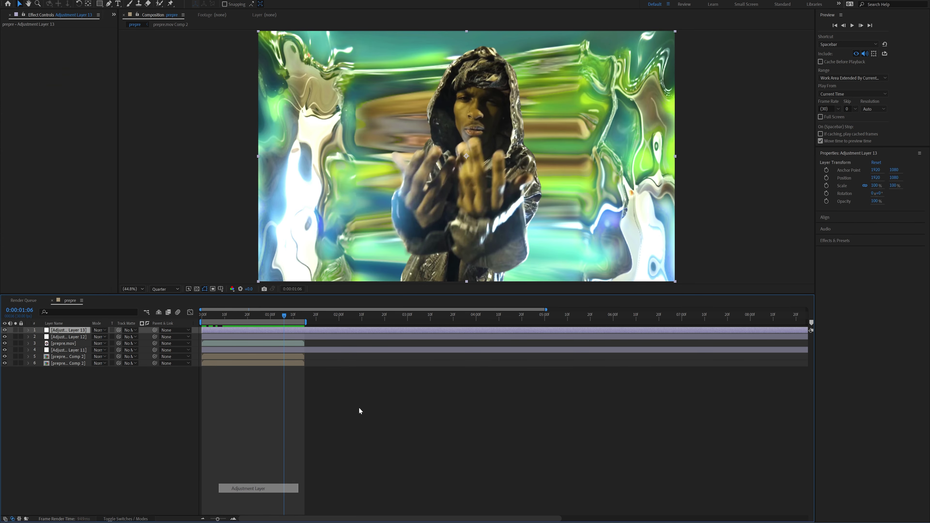
key(ctrl+space)
text(rsmb)
key(Down)
key(Down)
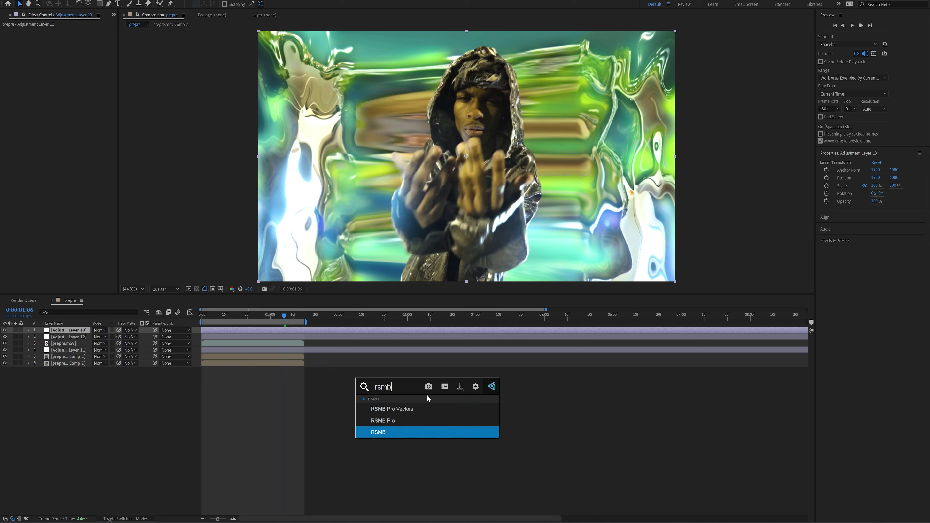
key(Return)
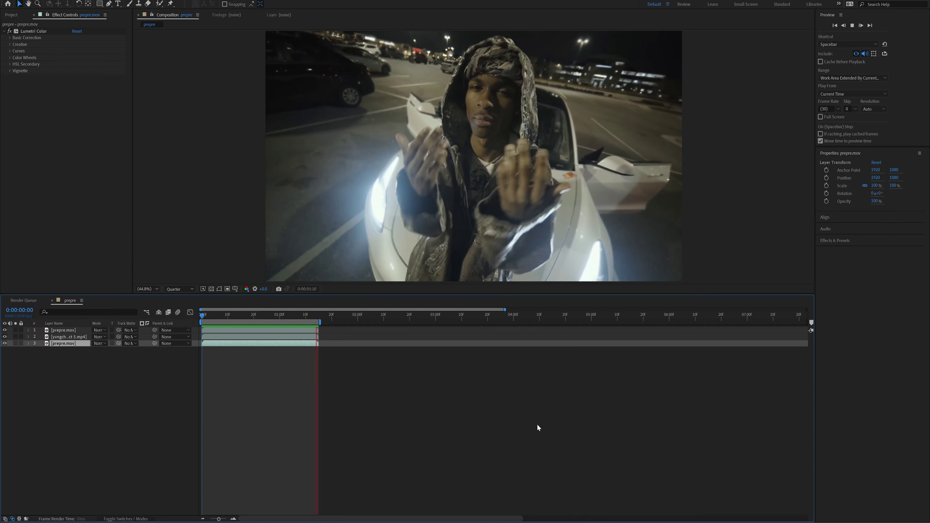
- Bring the effect video layer to the top of the stack and play it back
key(space)
click(267, 337)
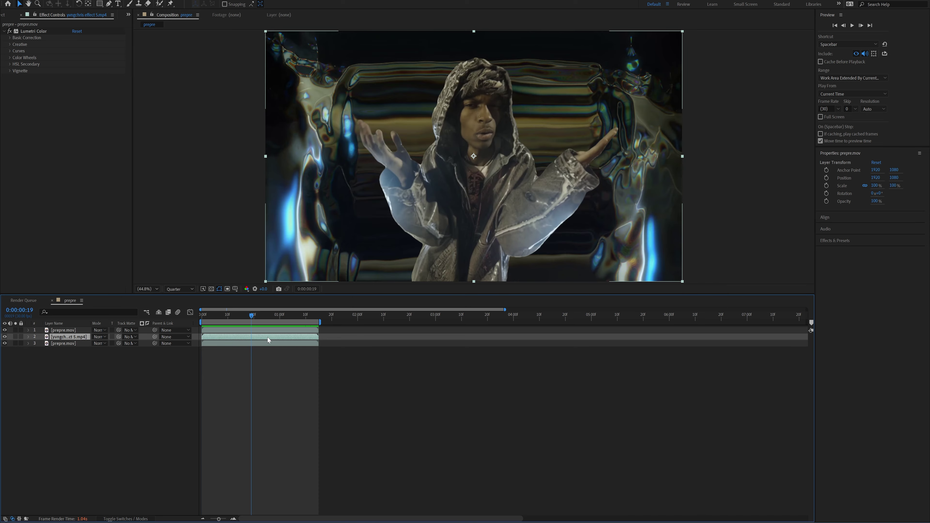
drag(87, 337, 110, 329)
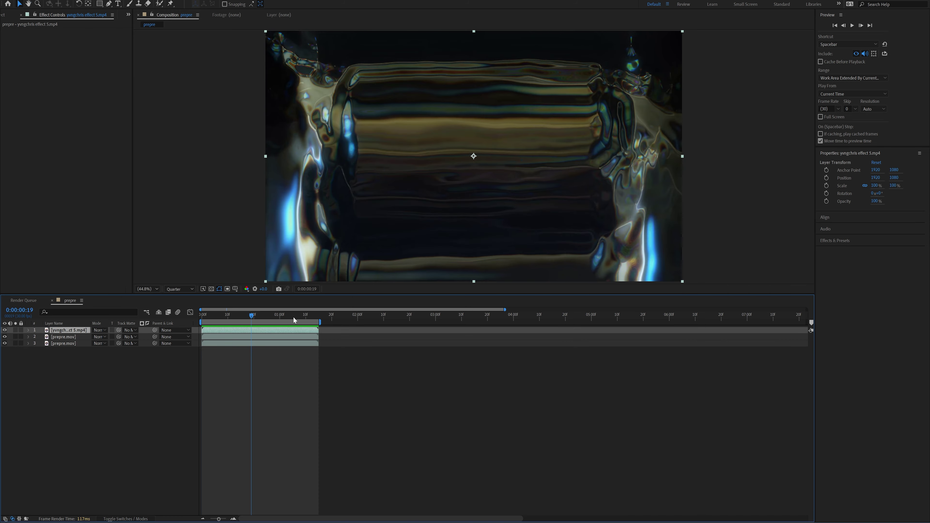
key(space)
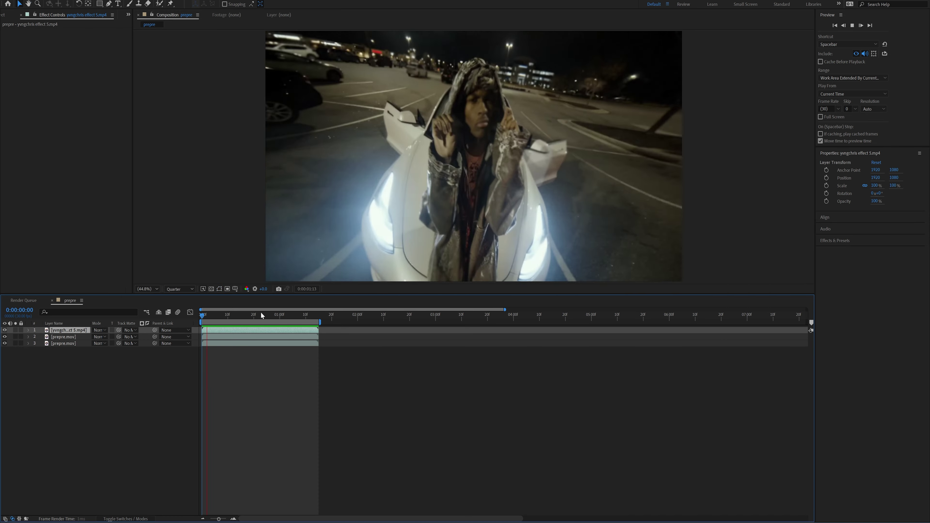
key(space)
- Delete the bottom prepre.mov layer, move the effect video beneath the performer cut-out, and preview the result
click(270, 343)
key(Delete)
drag(270, 330, 268, 339)
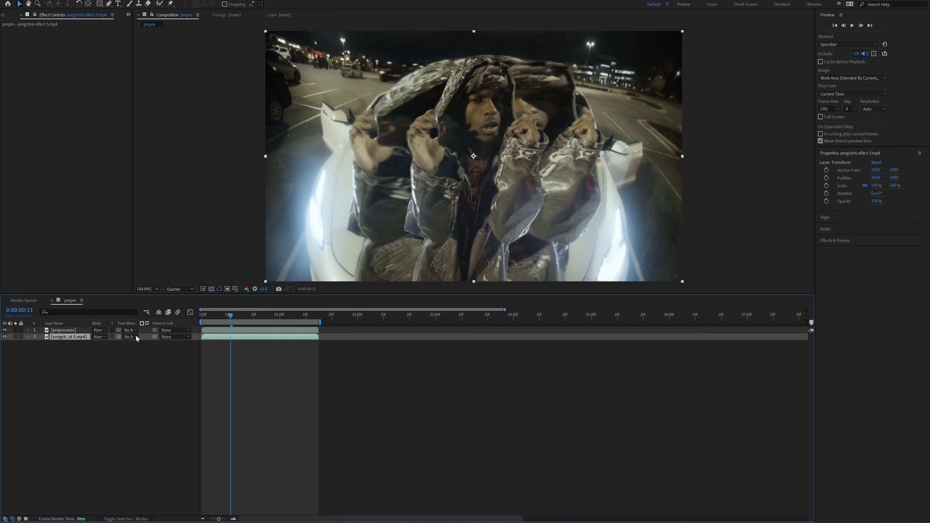
key(space)
key(space)
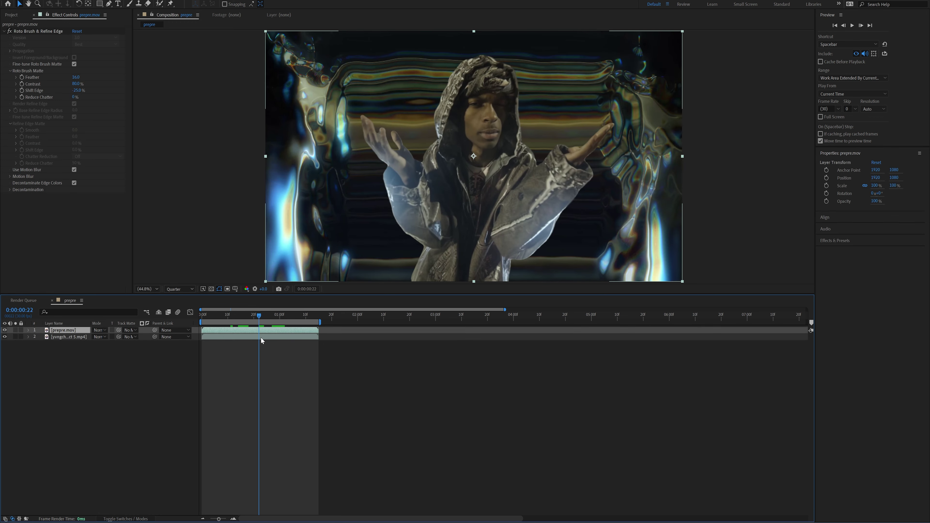
- Duplicate the performer cut-out layer and remove Roto Brush & Refine Edge from the lower copy
click(4, 337)
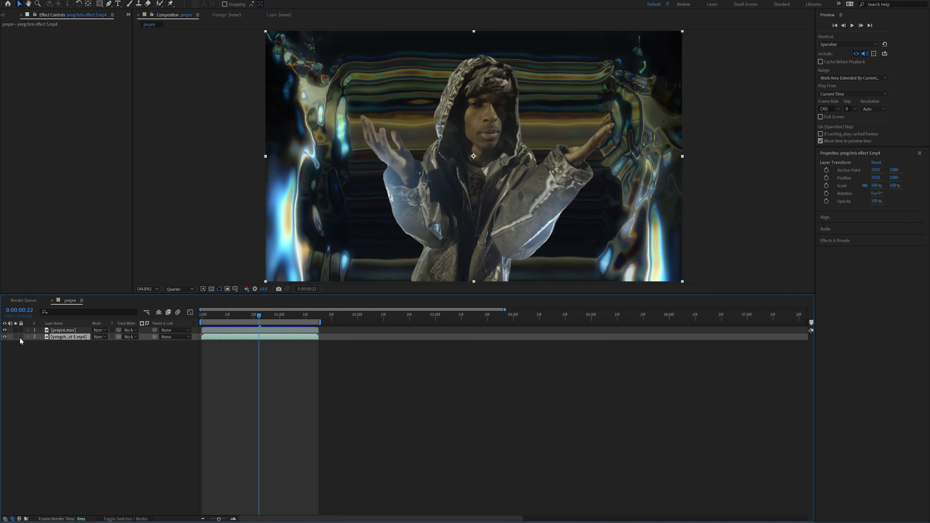
click(260, 331)
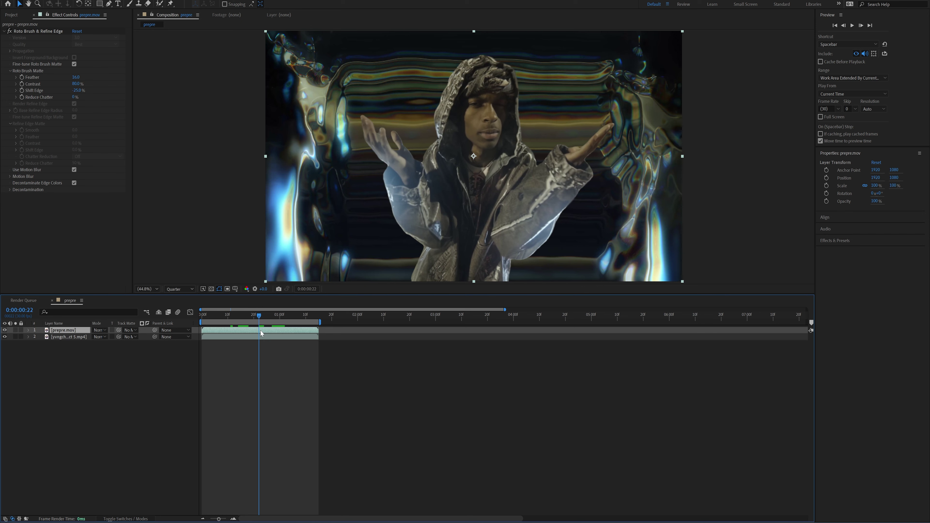
key(ctrl+d)
click(261, 336)
click(36, 32)
key(Delete)
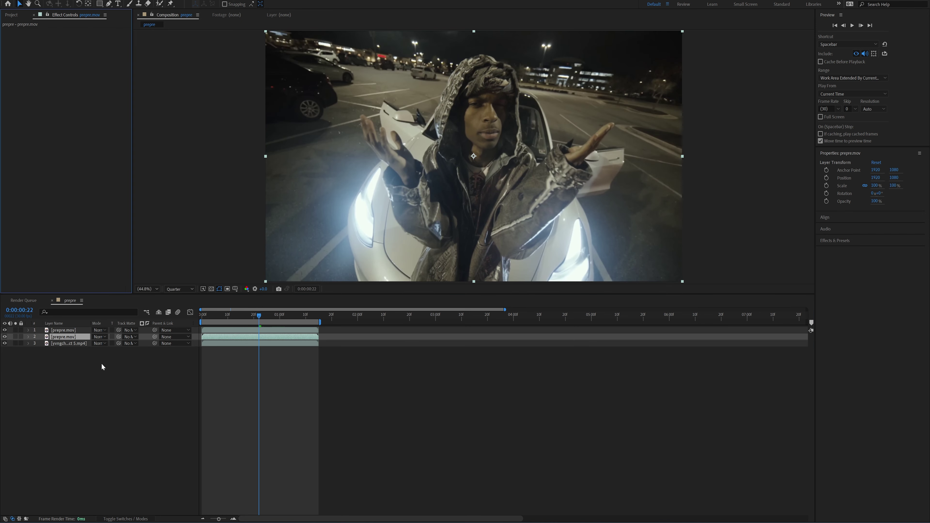
- Move the full-frame copy to the bottom, rename it background, and rename the effect video layer middle
drag(68, 337, 73, 346)
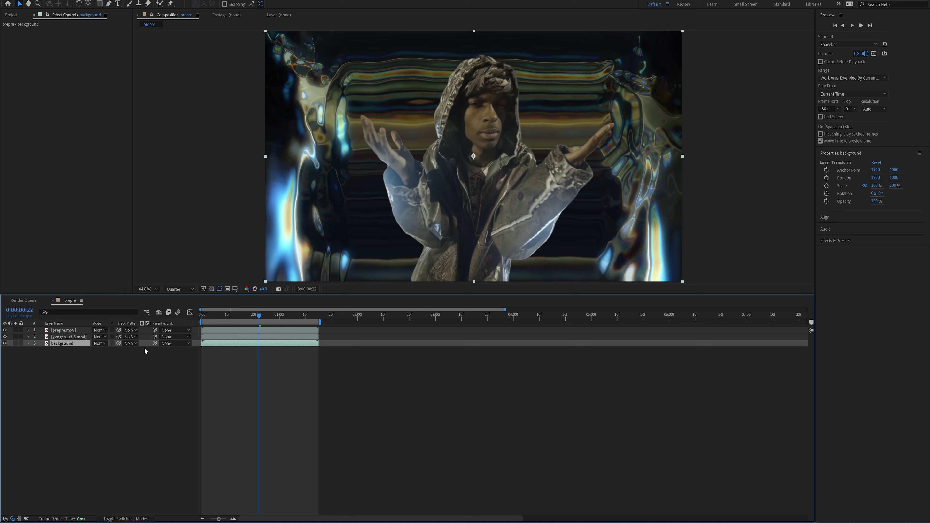
click(88, 337)
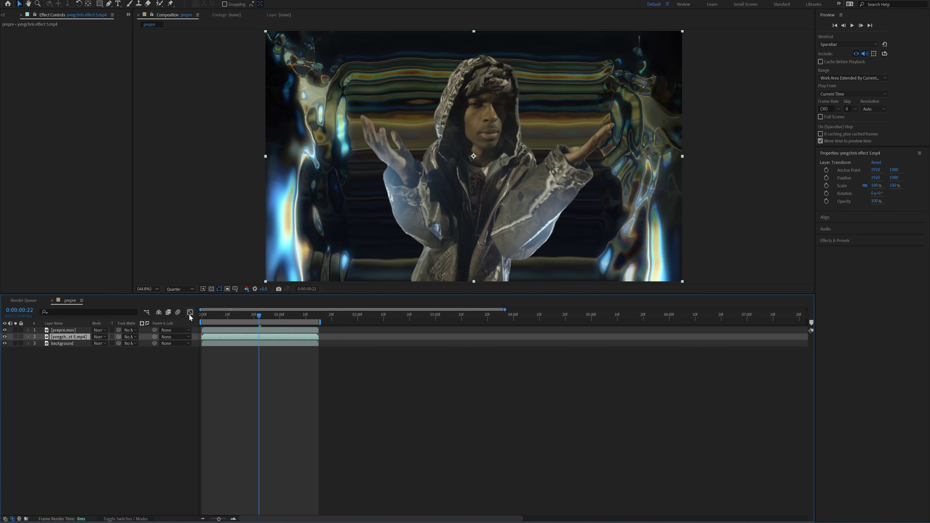
key(Return)
- Apply S_Distort to the background layer and set its Lens to the middle layer
click(270, 345)
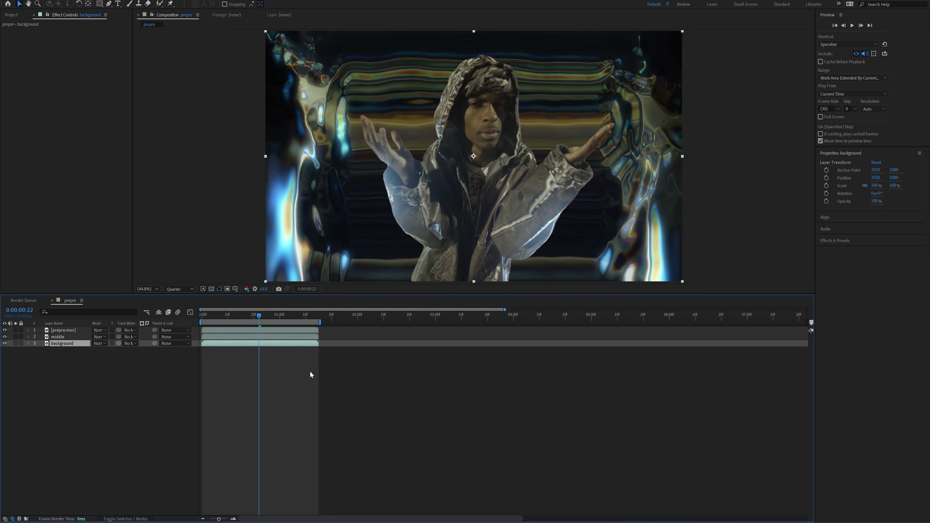
key(ctrl+space)
text(distor)
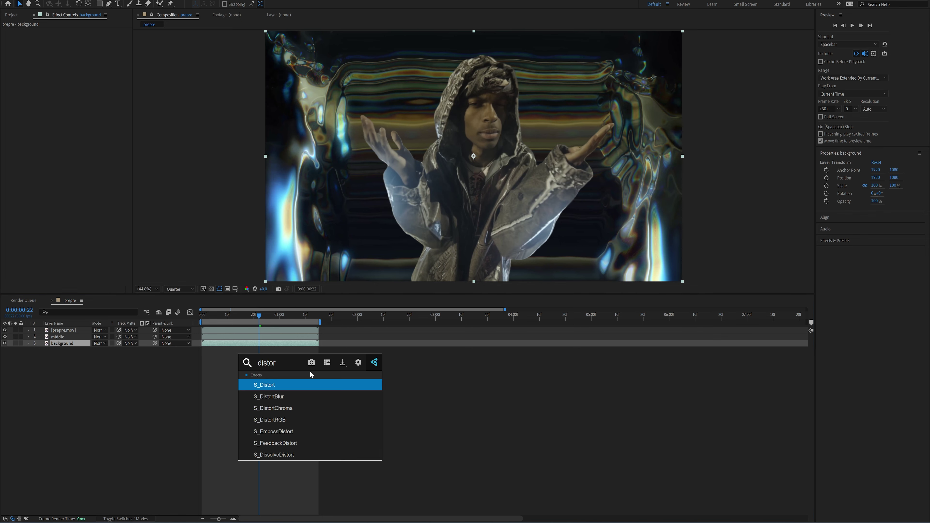
key(Return)
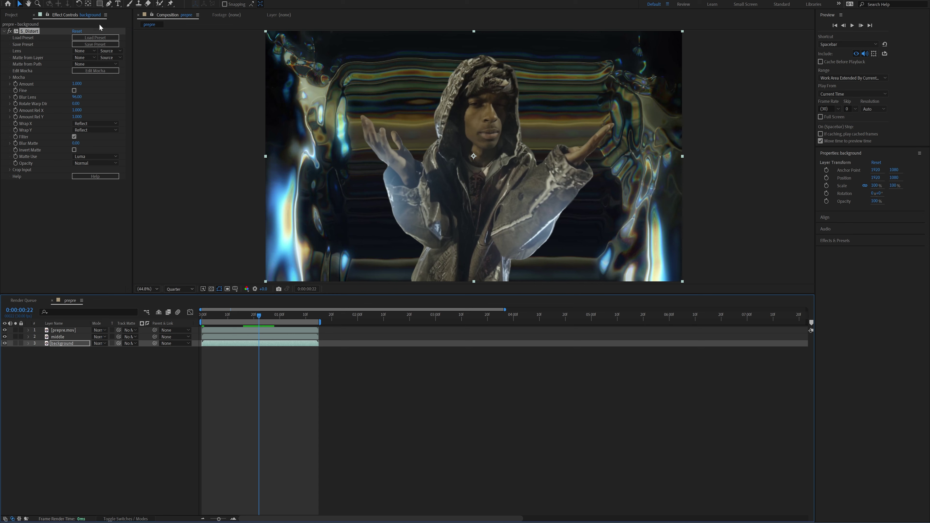
click(16, 51)
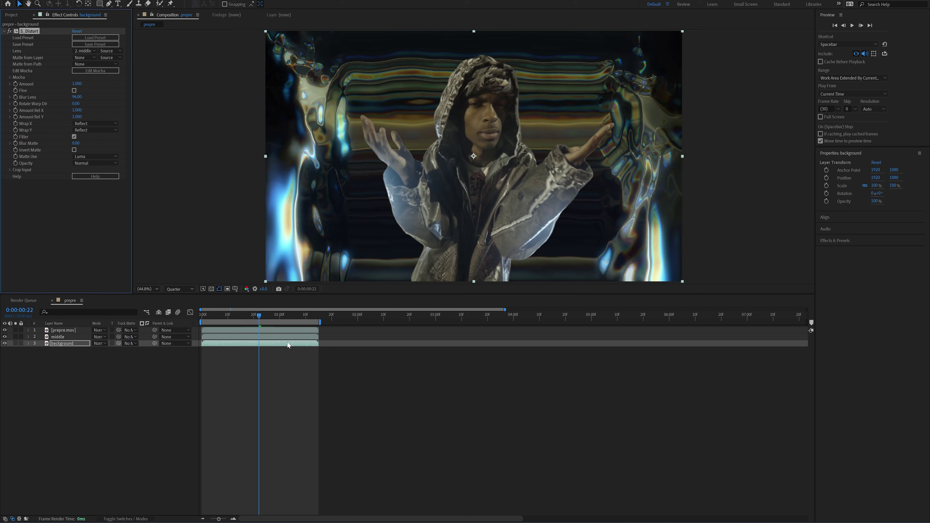
- Hide the middle layer and lower the S_Distort Amount on the background layer to nearly zero
click(4, 337)
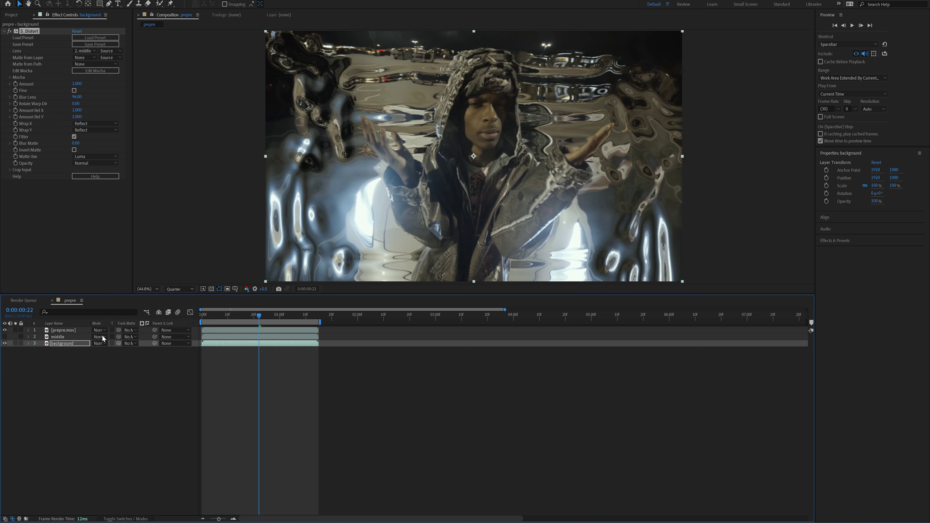
click(210, 339)
click(69, 343)
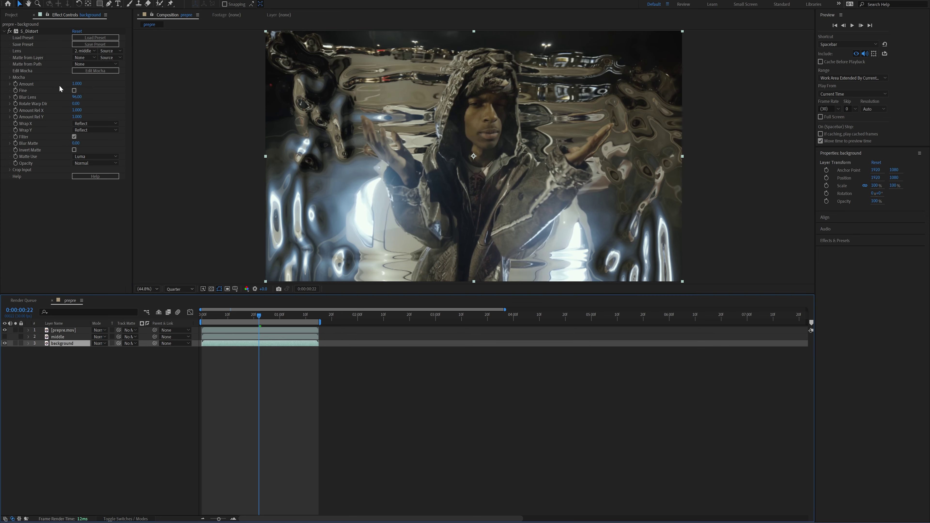
drag(79, 83, 51, 91)
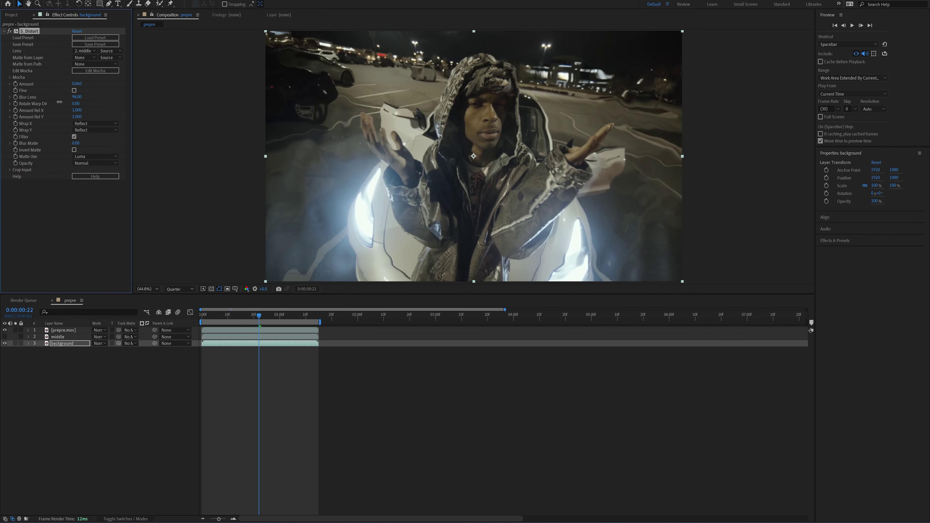
- Set the background layer's S_Distort Amount to about 0.1 and preview the composition from the start
drag(51, 104, 67, 105)
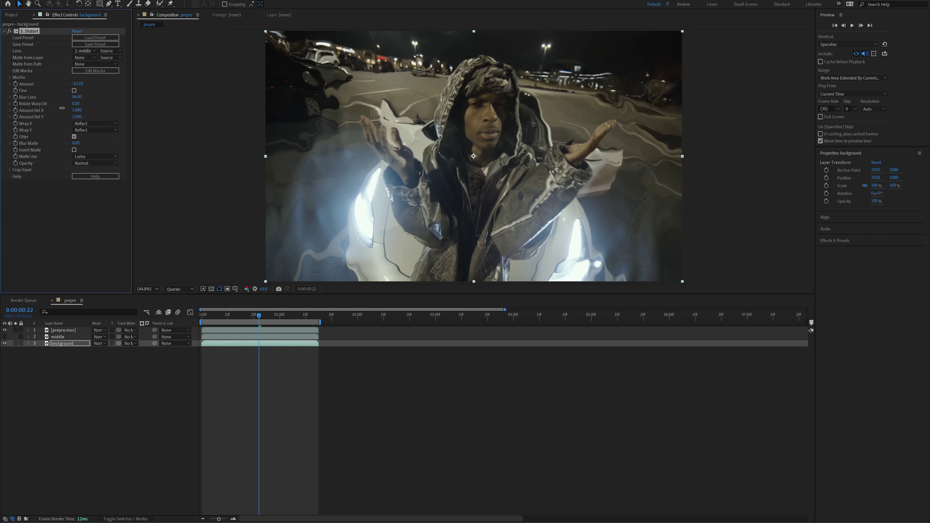
key(Home)
key(space)
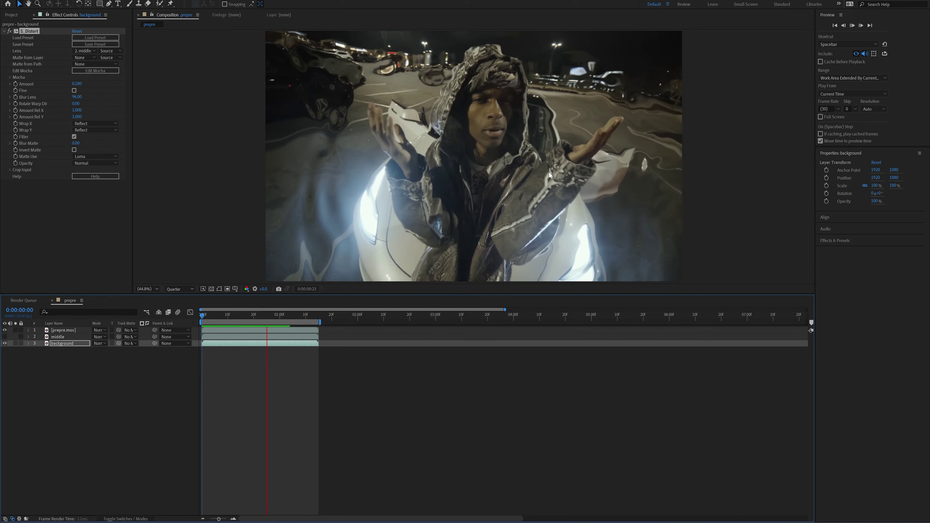
- Try a much stronger S_Distort Amount of about 10.11 on the background and preview it from the start
drag(78, 83, 337, 317)
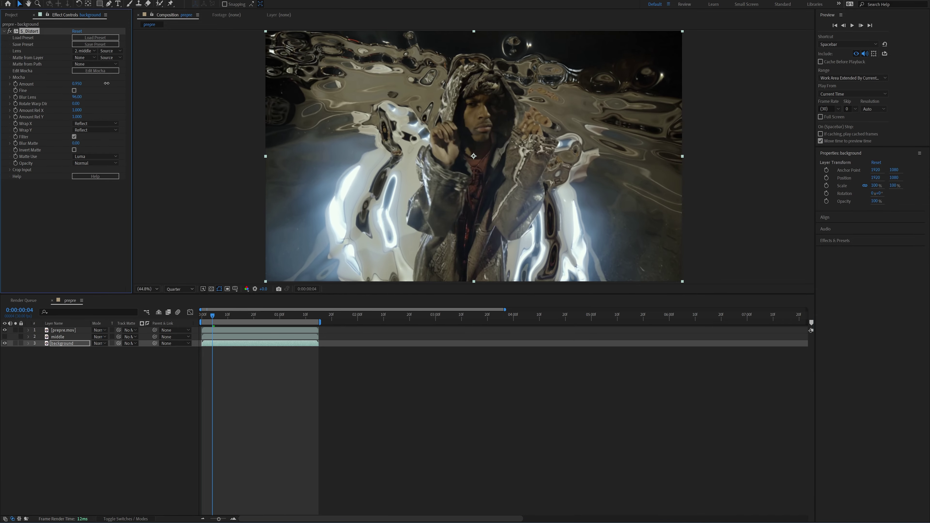
key(Home)
key(space)
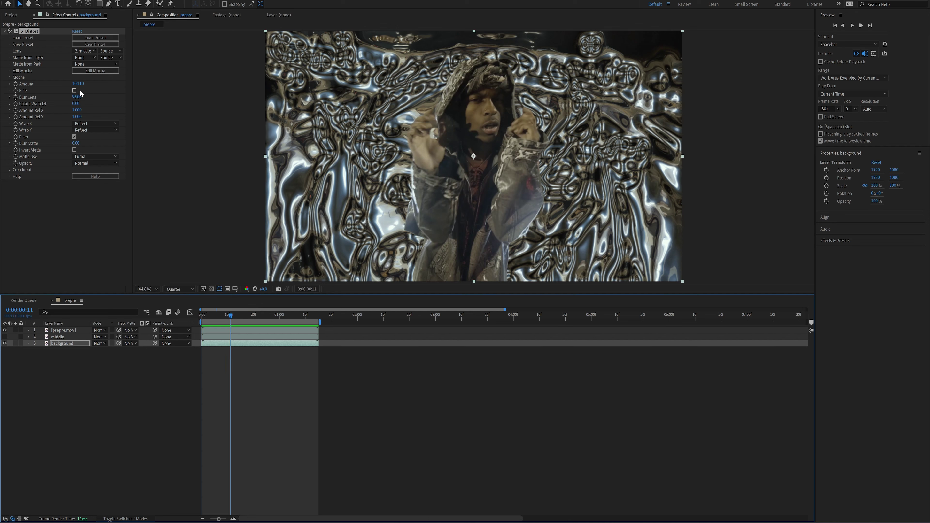
- Set the background's S_Distort Amount to 0.1 and play back the composition
text(1)
key(Return)
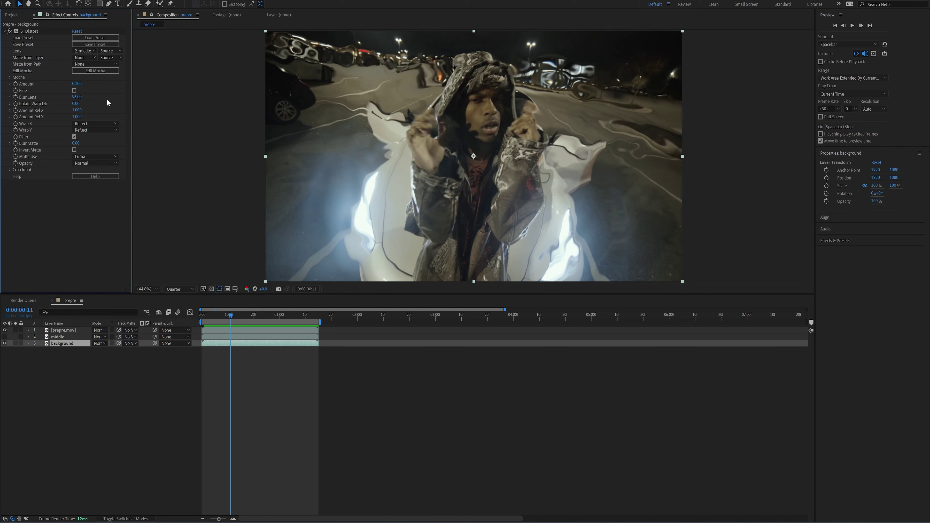
key(space)
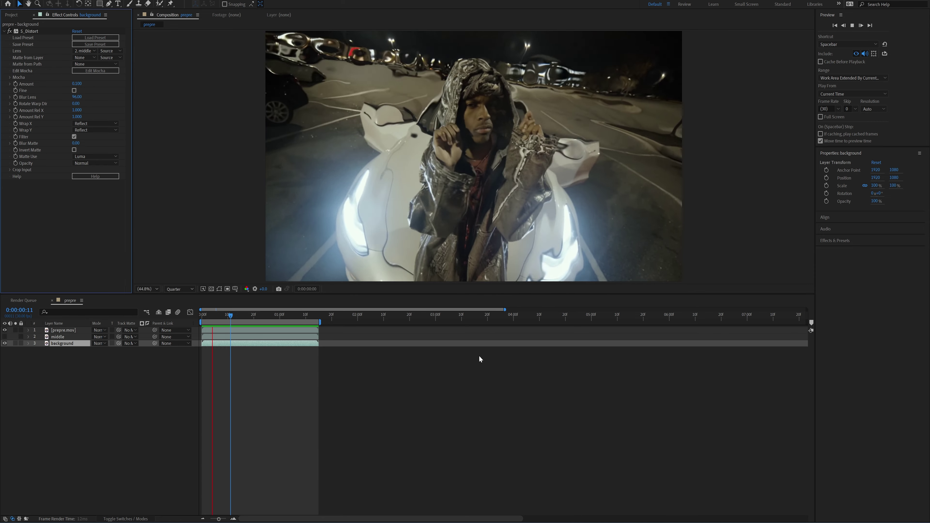
- Keyframe the background's S_Distort Amount at 0 on frame 9, 0.45 on frame 22 and 0 at 0:00:01:07, and preview the animation
drag(215, 317, 227, 318)
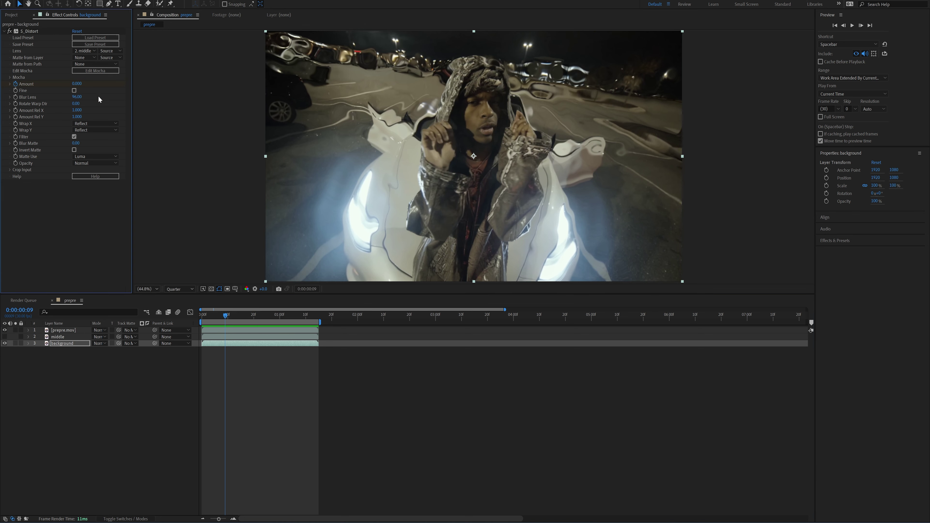
drag(232, 317, 259, 319)
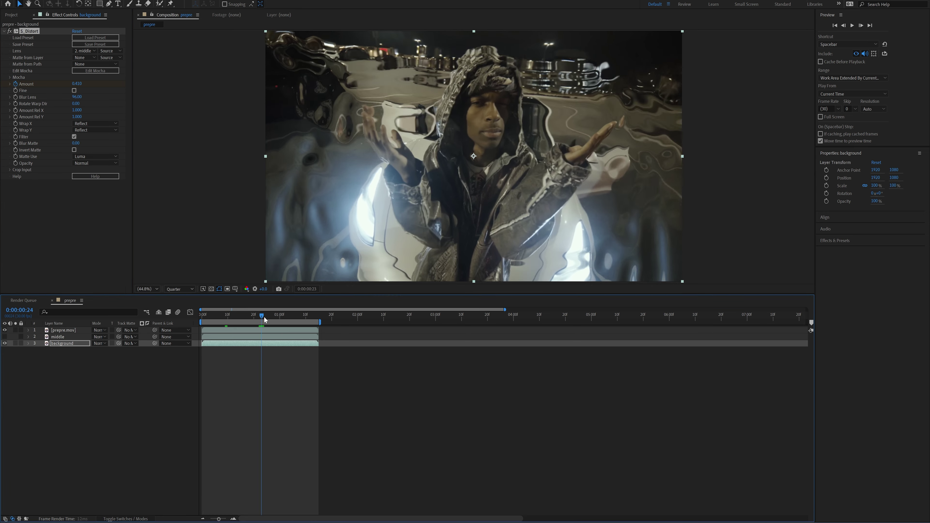
drag(265, 318, 299, 322)
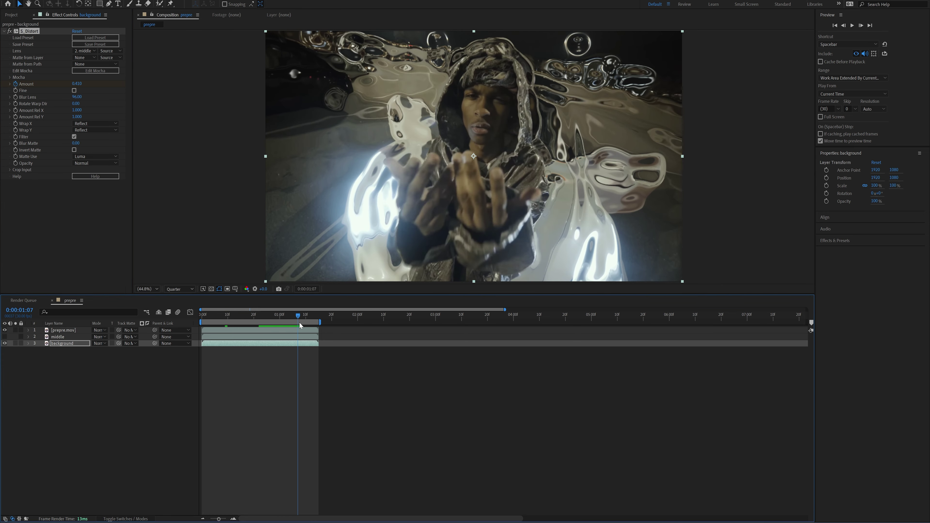
text(0)
key(Return)
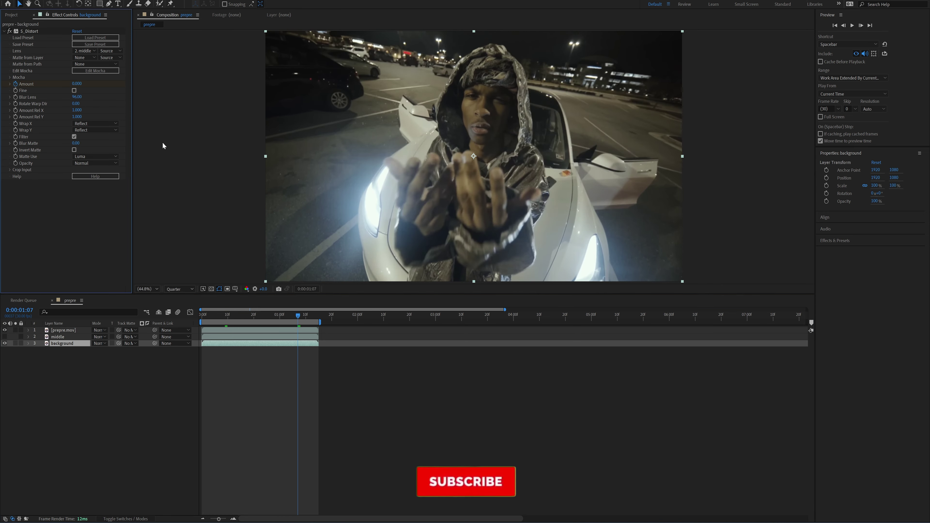
key(space)
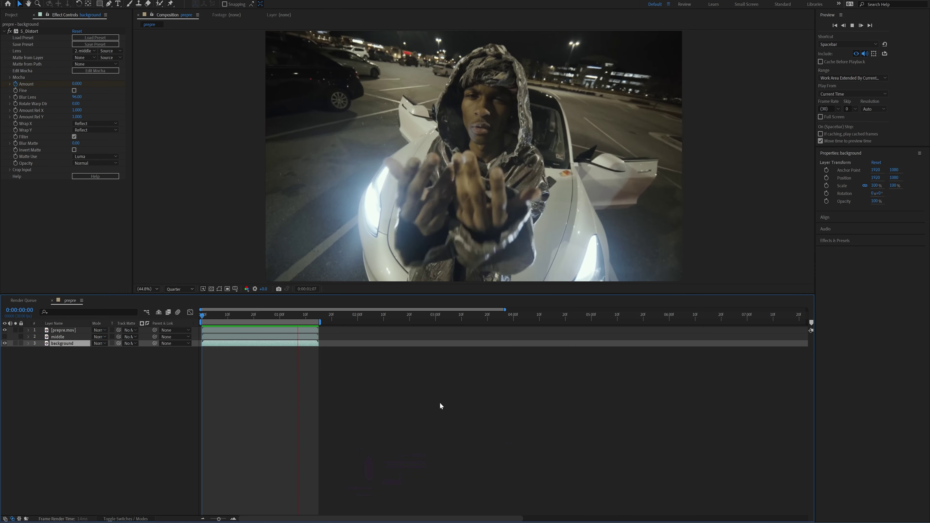
- Add a new adjustment layer above all layers in the prepre composition
click(240, 368)
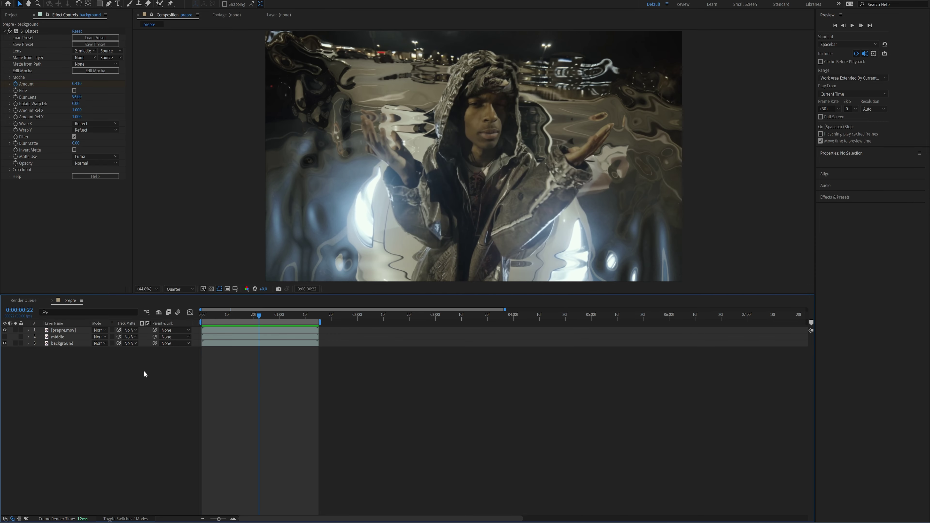
right_click(133, 360)
mouse_move(158, 368)
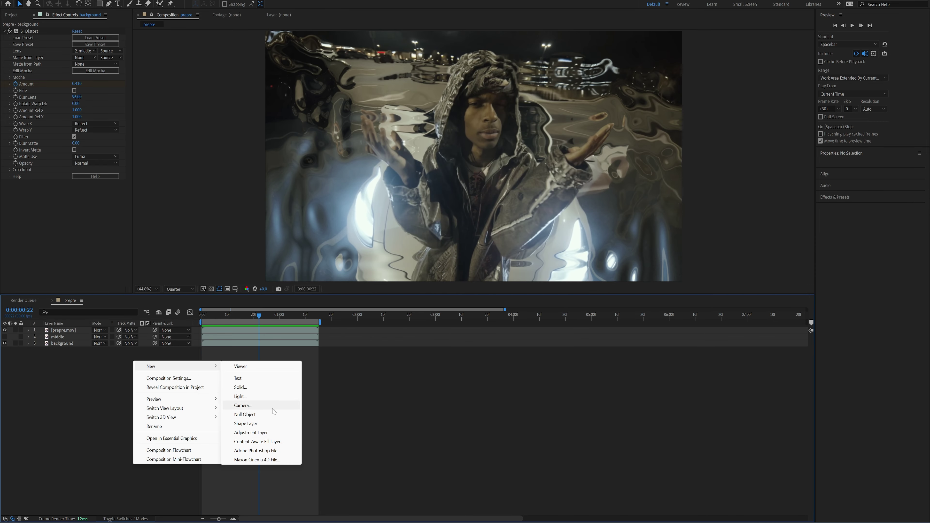
click(264, 432)
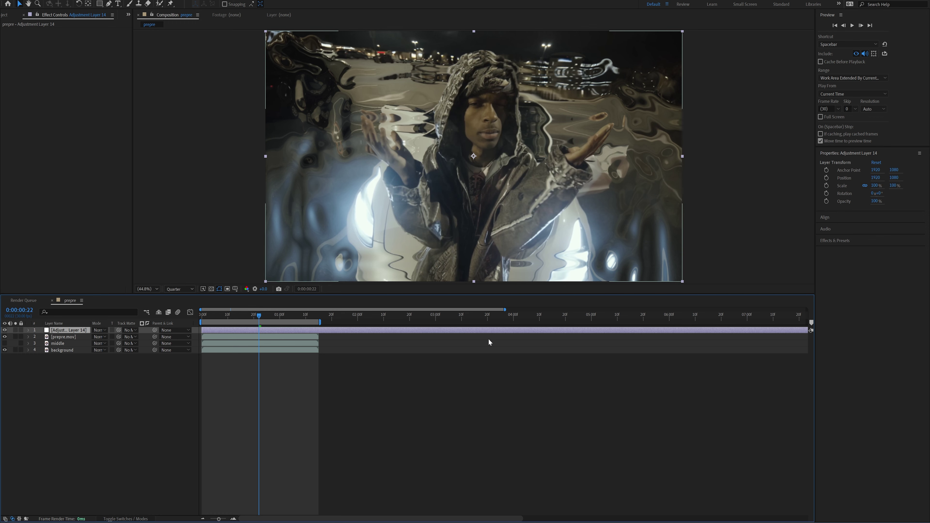